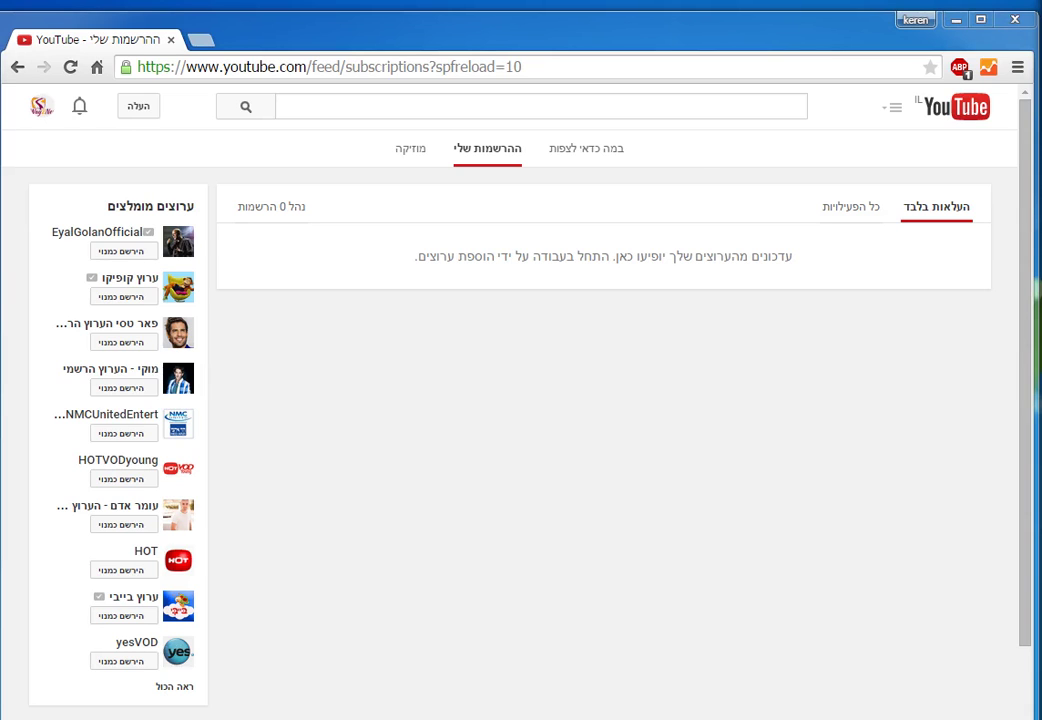
click(200, 40)
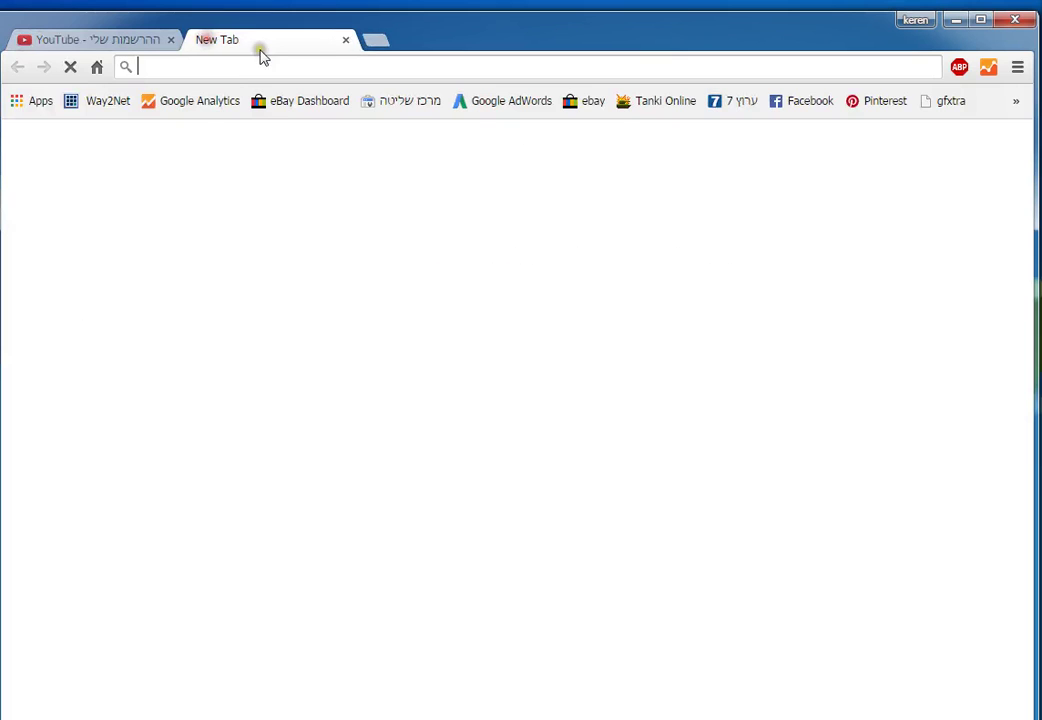
text(http://www.youtubedownloadersite.com/)
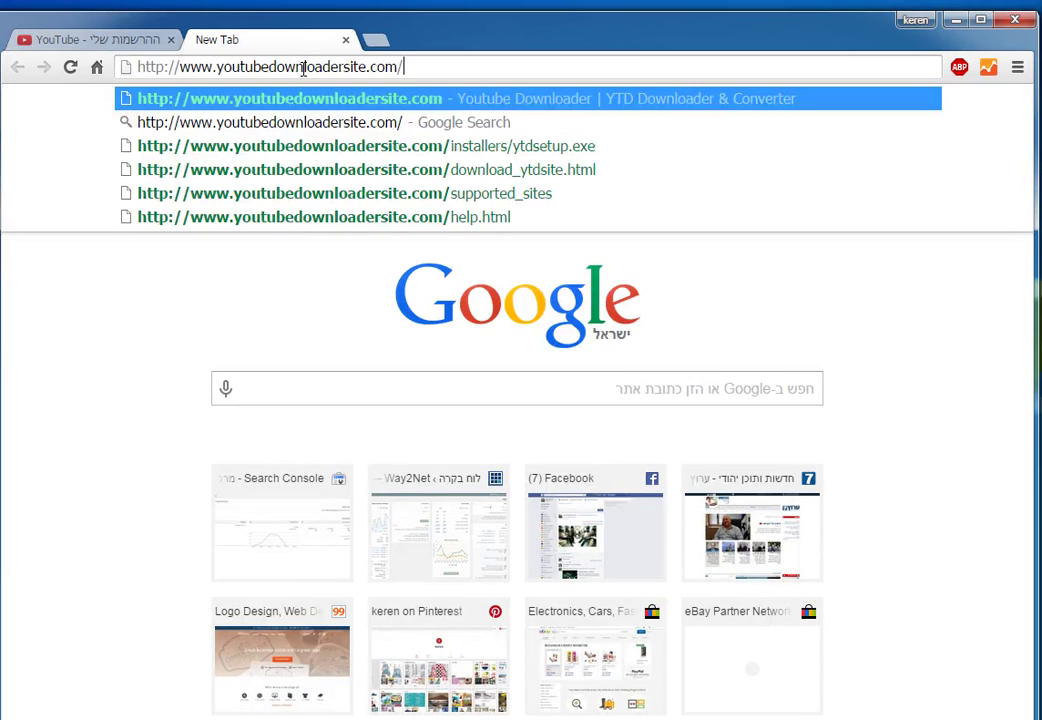
key(Return)
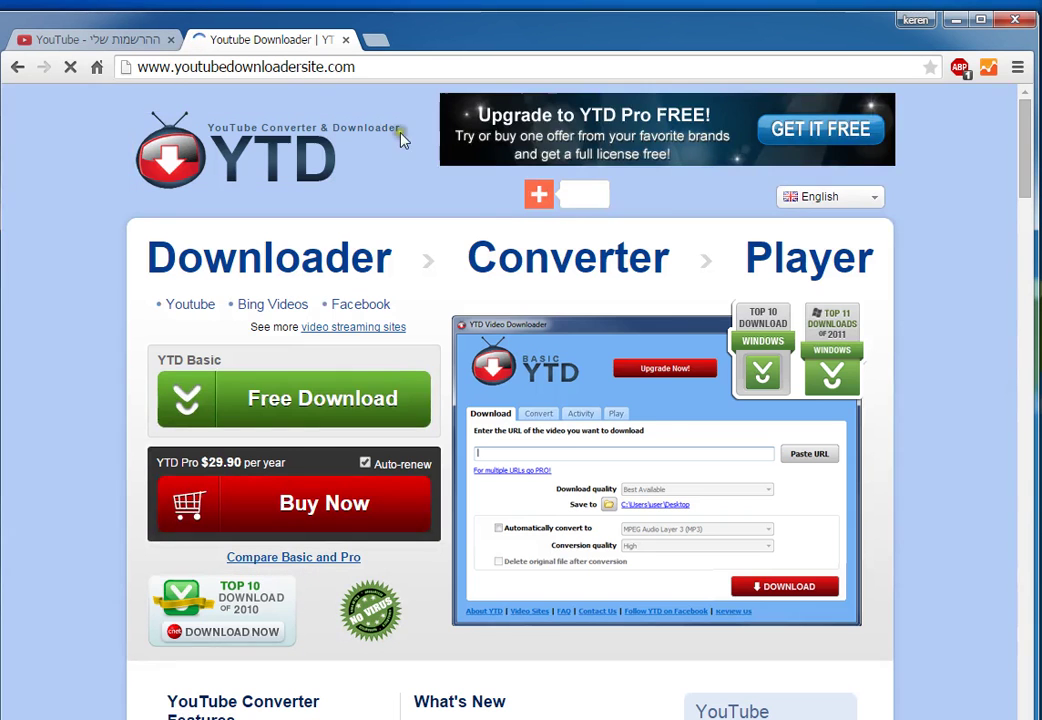
mouse_move(536, 196)
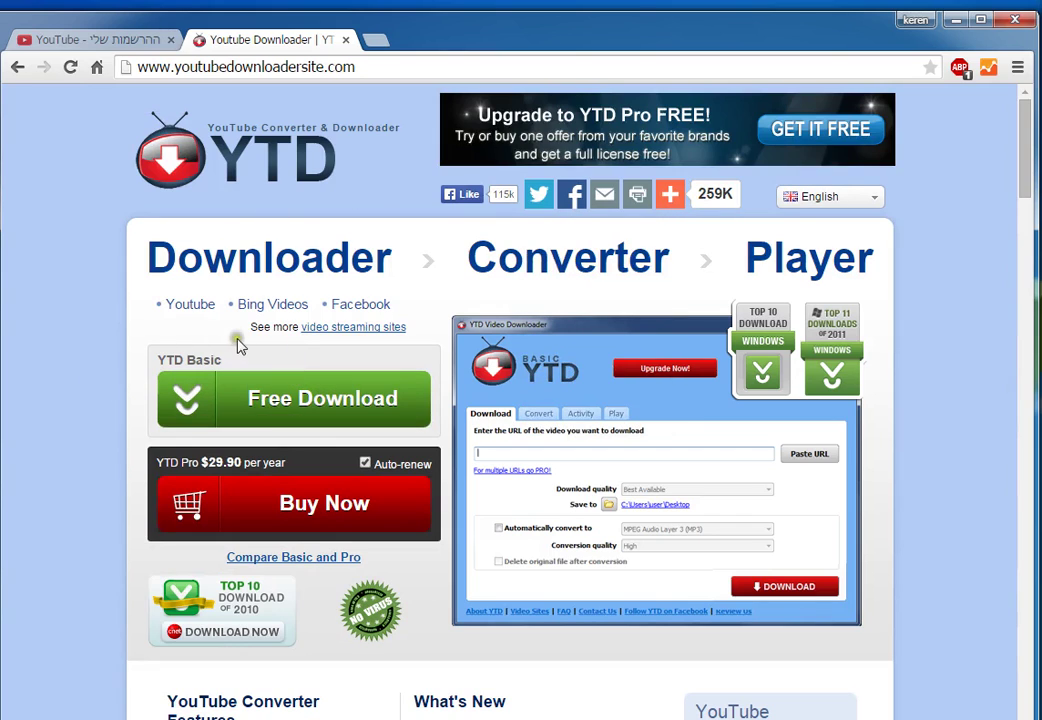
click(308, 400)
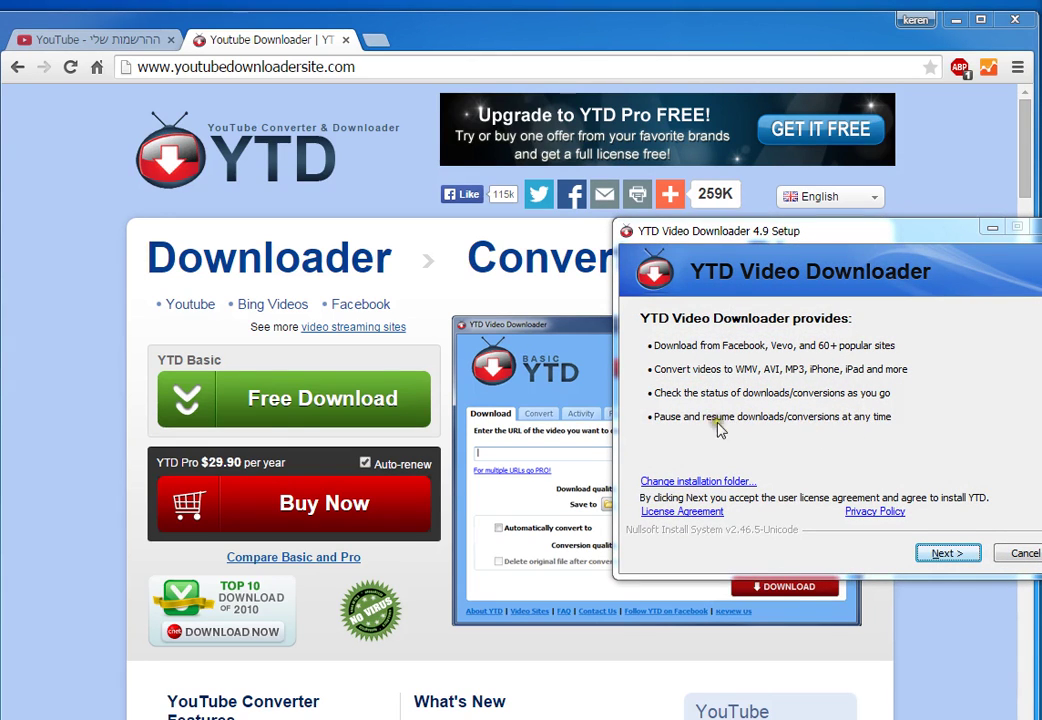
Step: Proceed through the YTD Video Downloader setup, decline the Search Extension by Ask, and accept the Search App installation
click(950, 554)
click(948, 553)
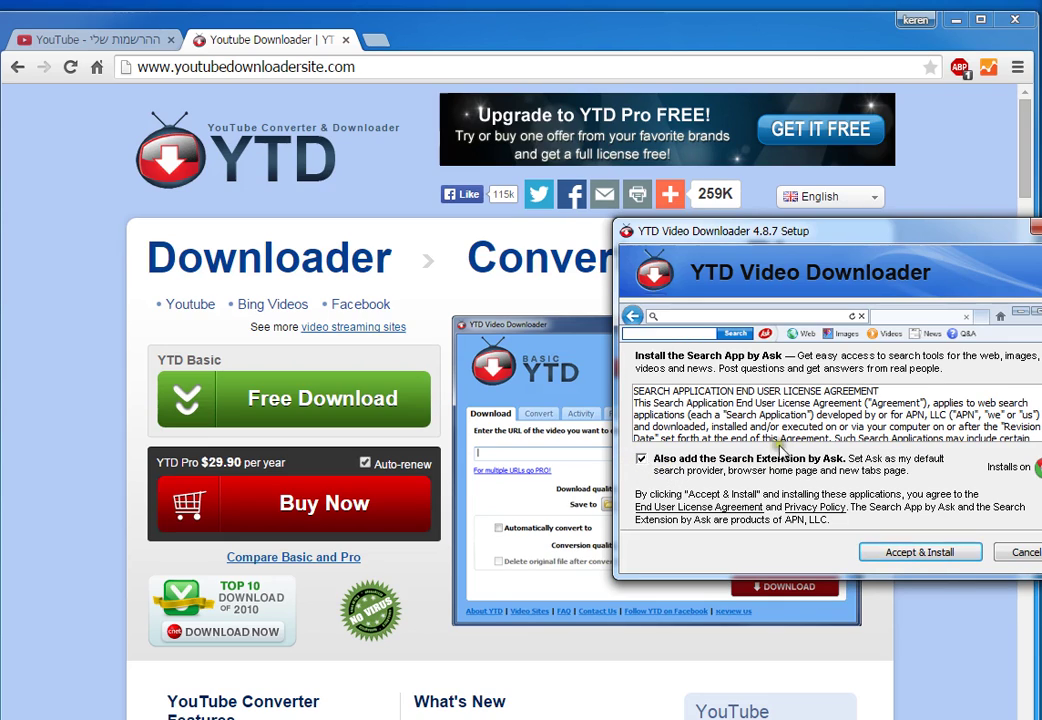
click(642, 460)
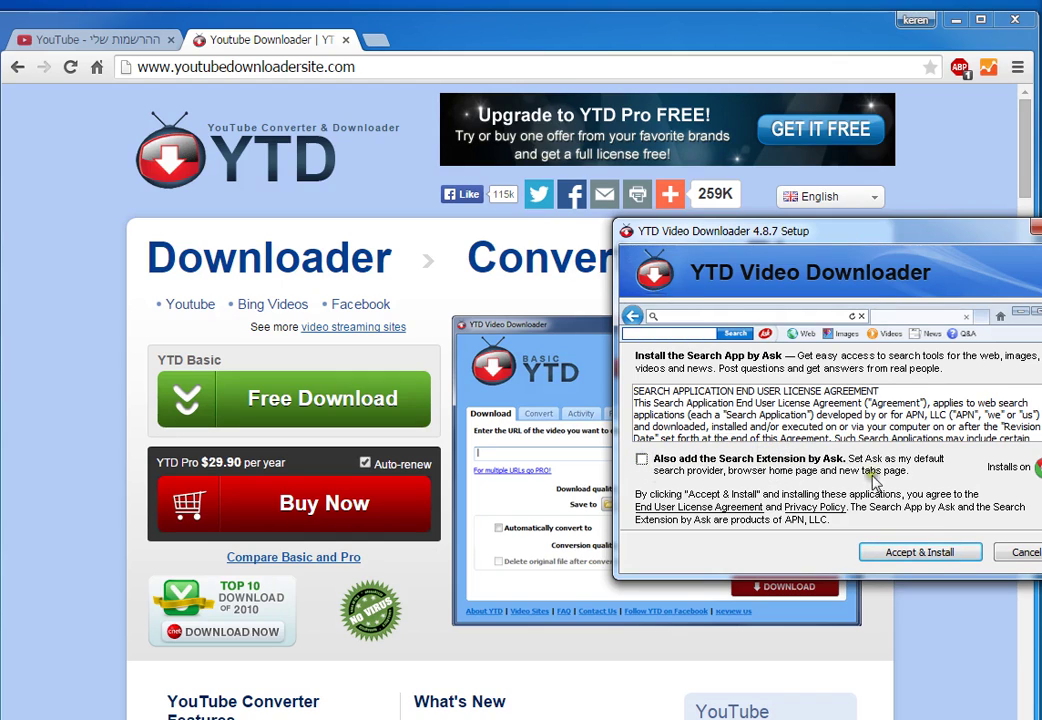
click(933, 556)
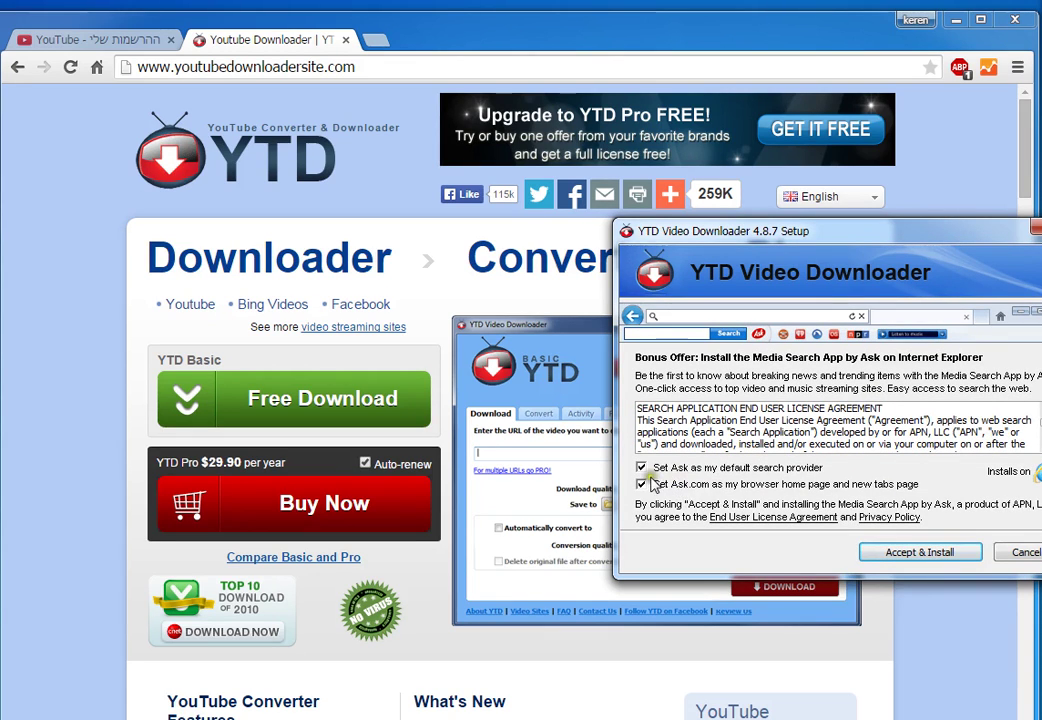
Step: Clear the Ask default search provider option in the Media Search App offer, and accept the installation
click(641, 467)
click(681, 486)
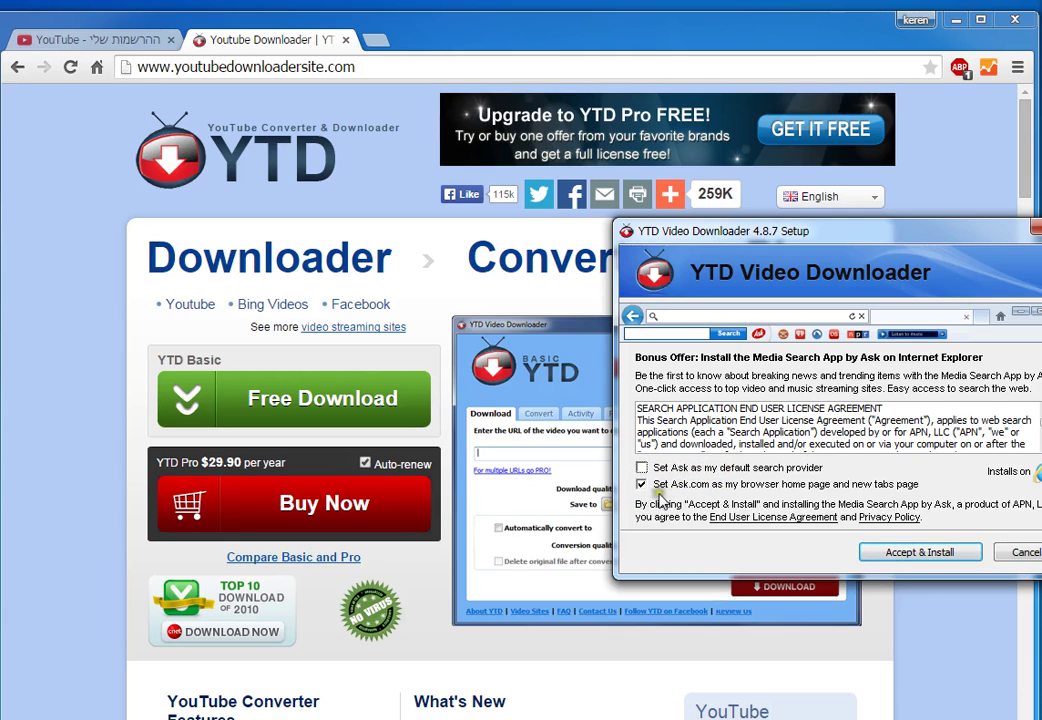
click(889, 555)
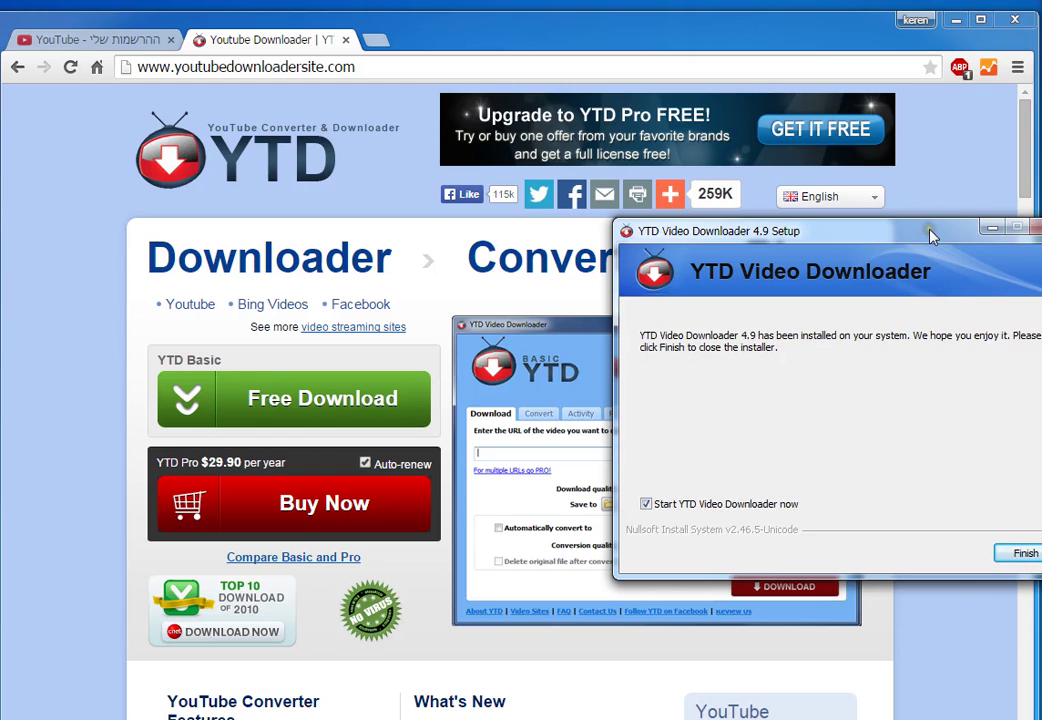
Step: Finish the setup with YTD Video Downloader set to start, and bring its window fully into view
drag(930, 236, 867, 243)
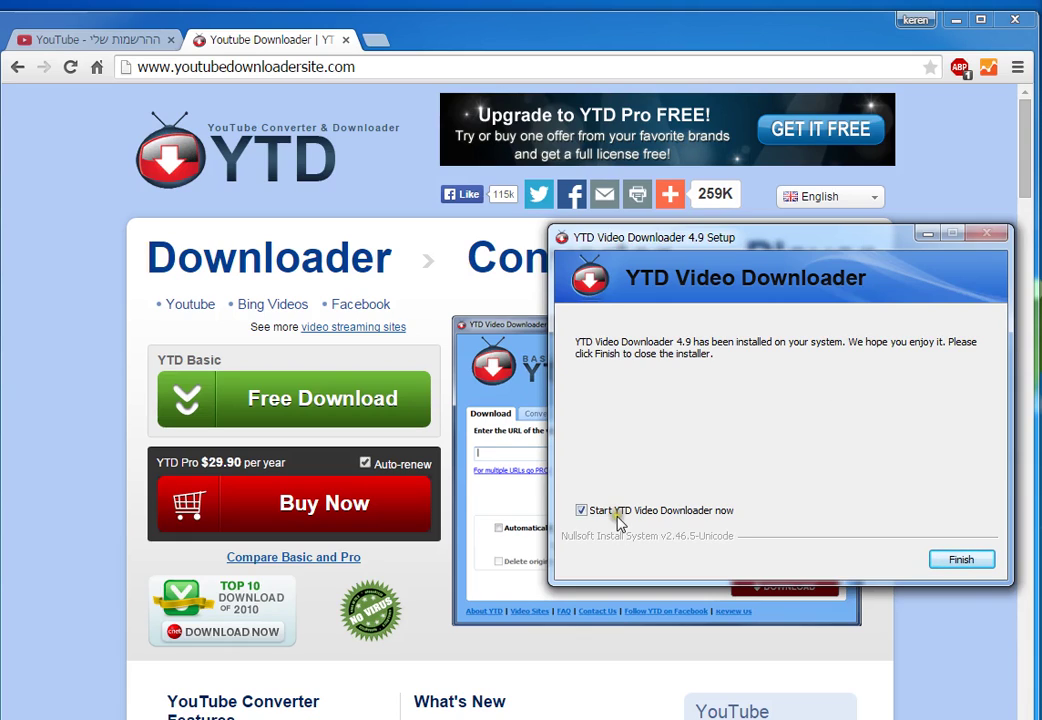
click(950, 562)
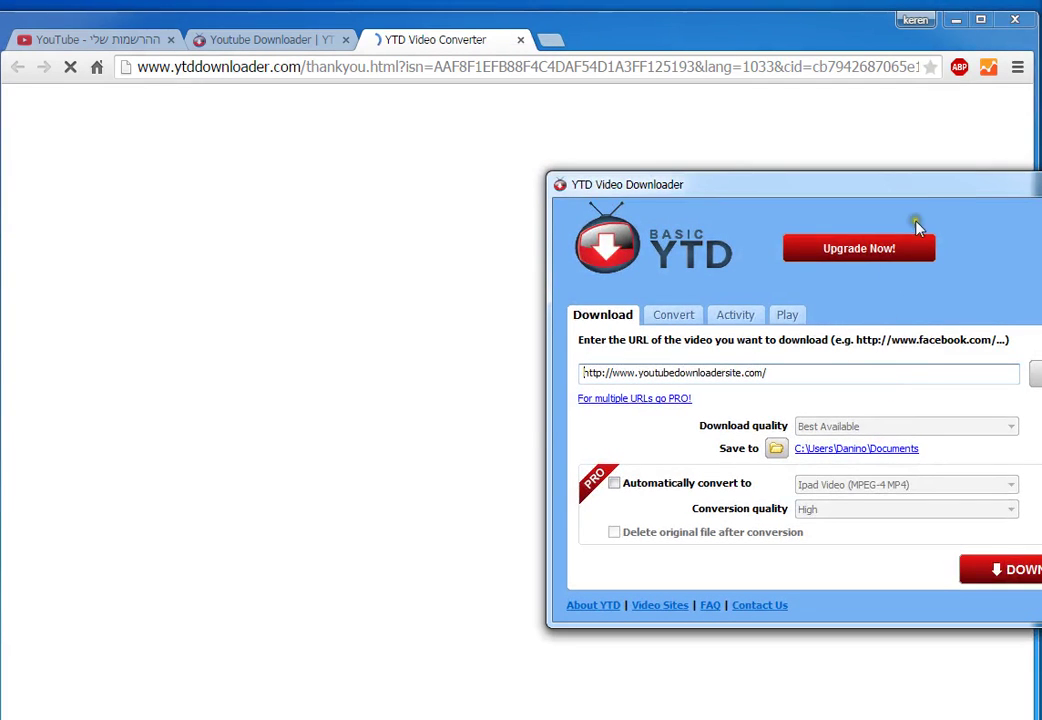
drag(942, 188, 685, 199)
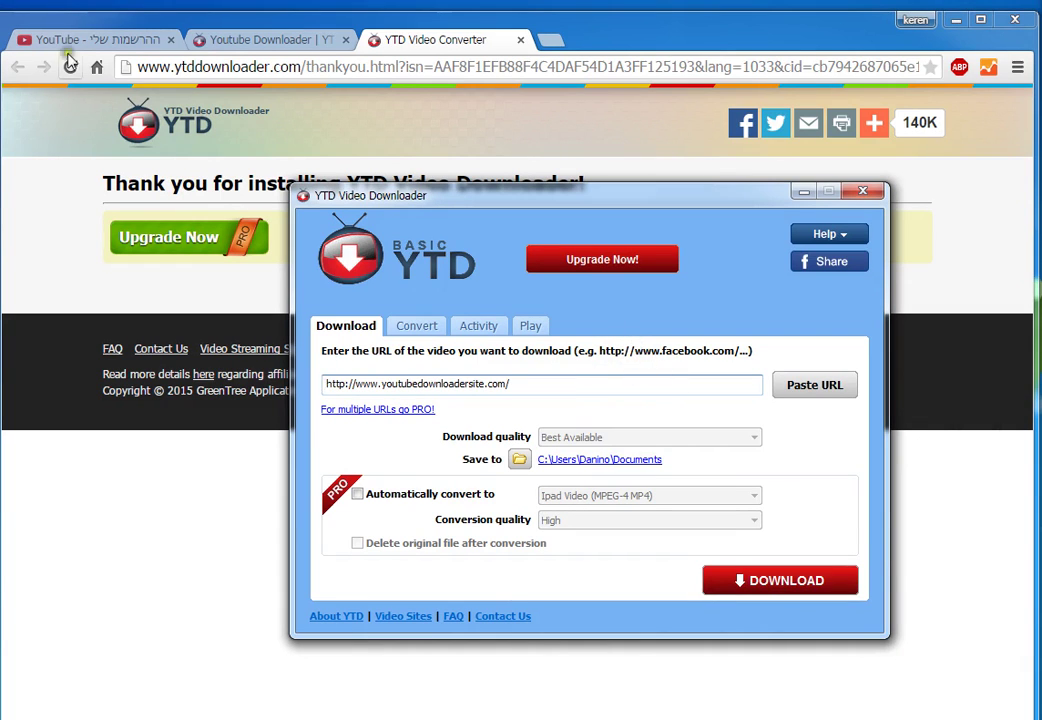
Step: Search YouTube for "שירי יום הולדת" in the already open YouTube page
click(118, 40)
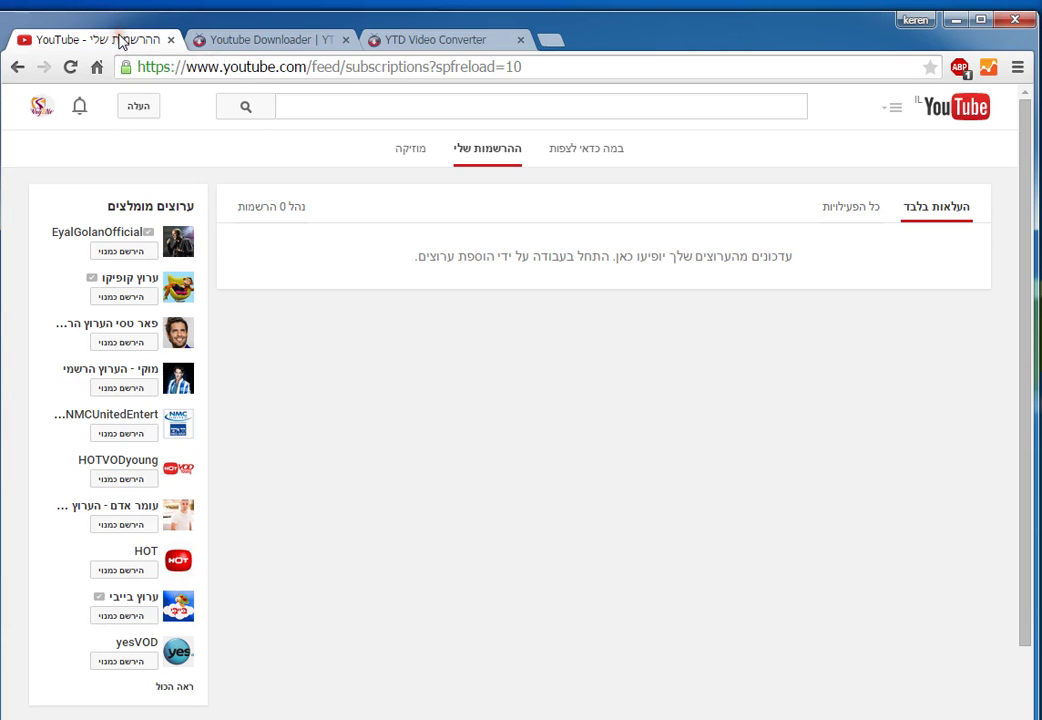
click(580, 106)
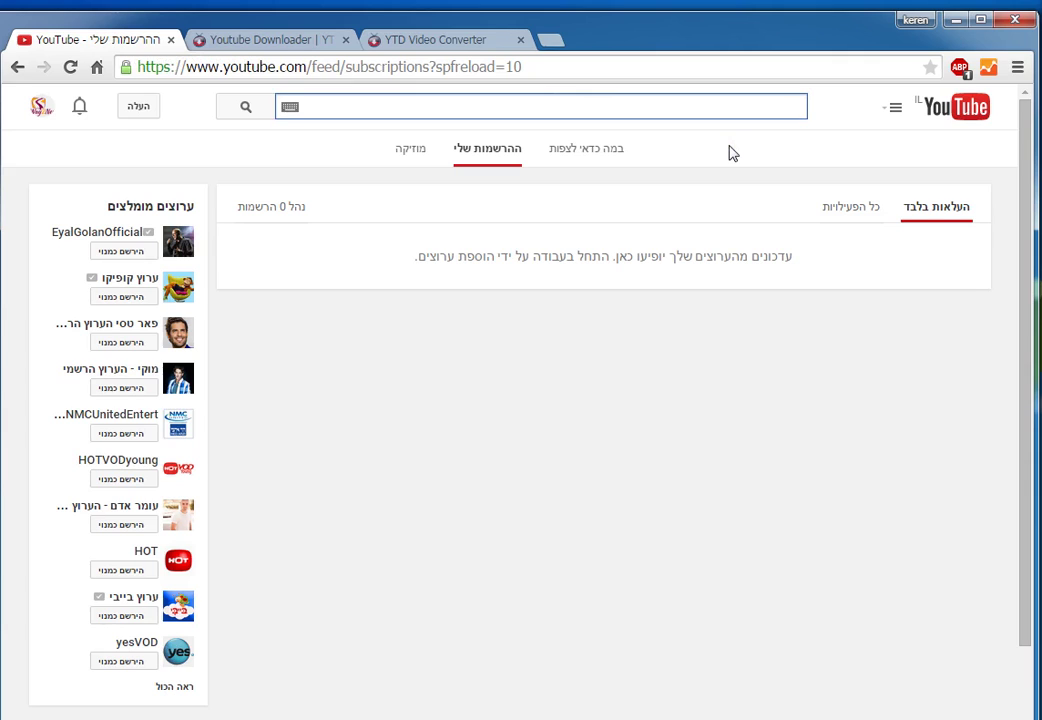
text(שי)
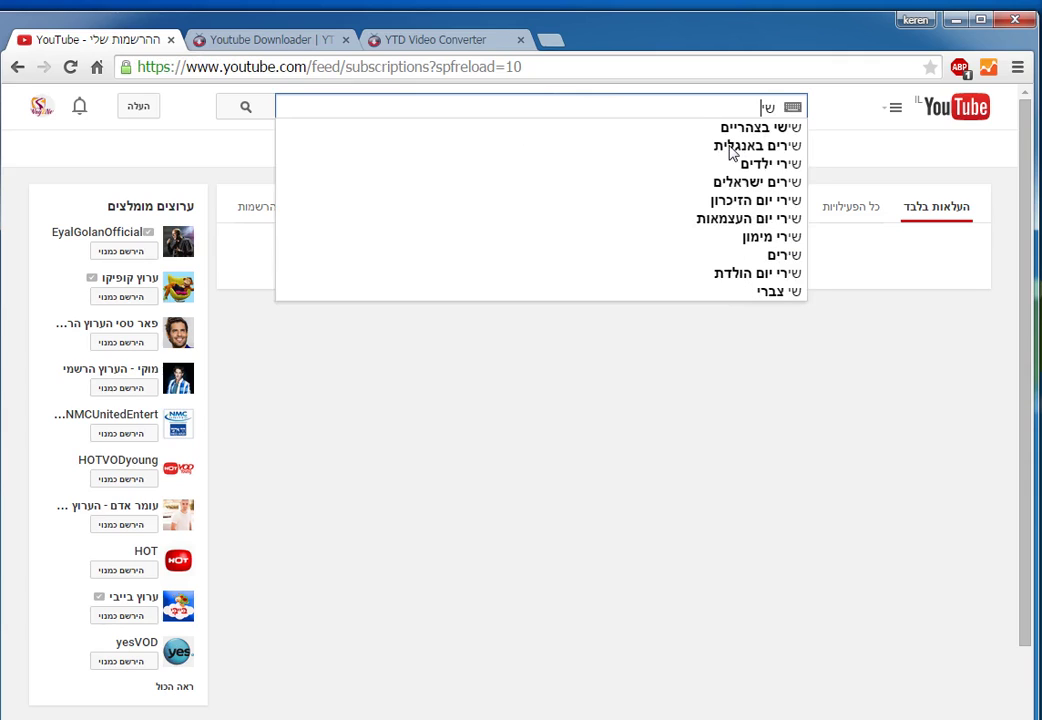
text(ר)
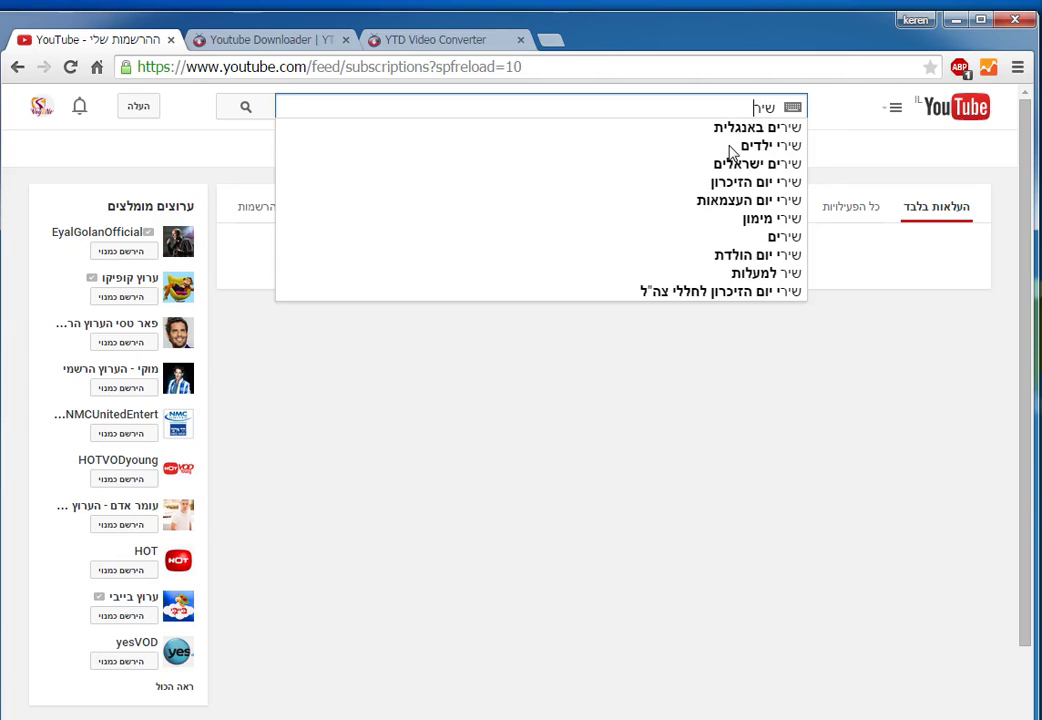
text(י י)
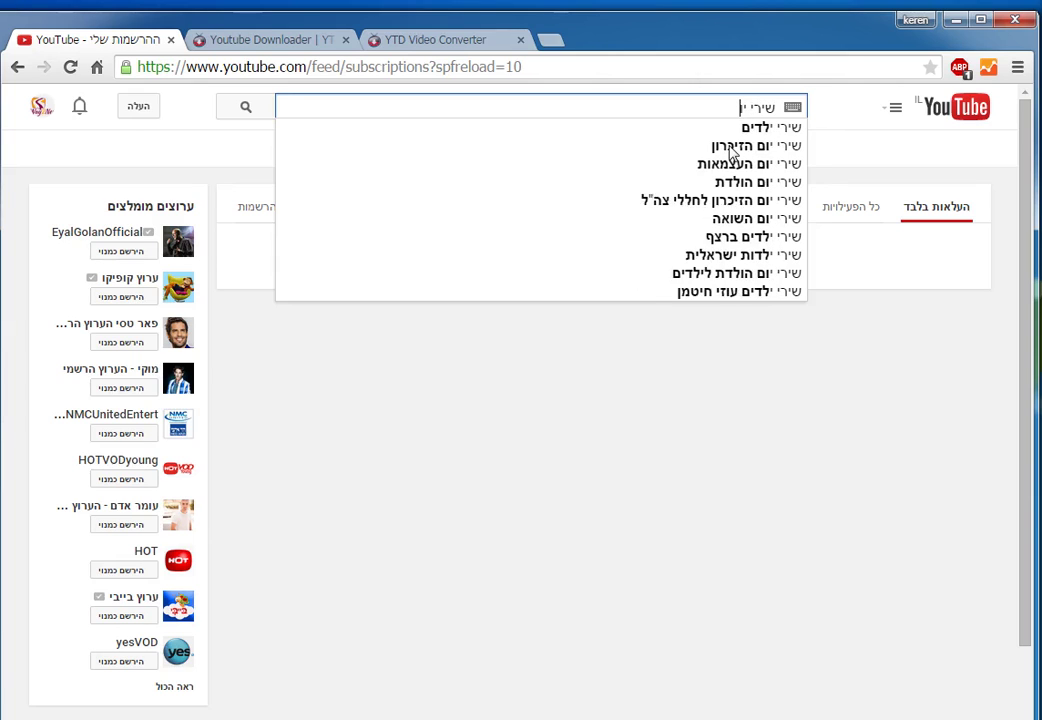
text(ום הולדת)
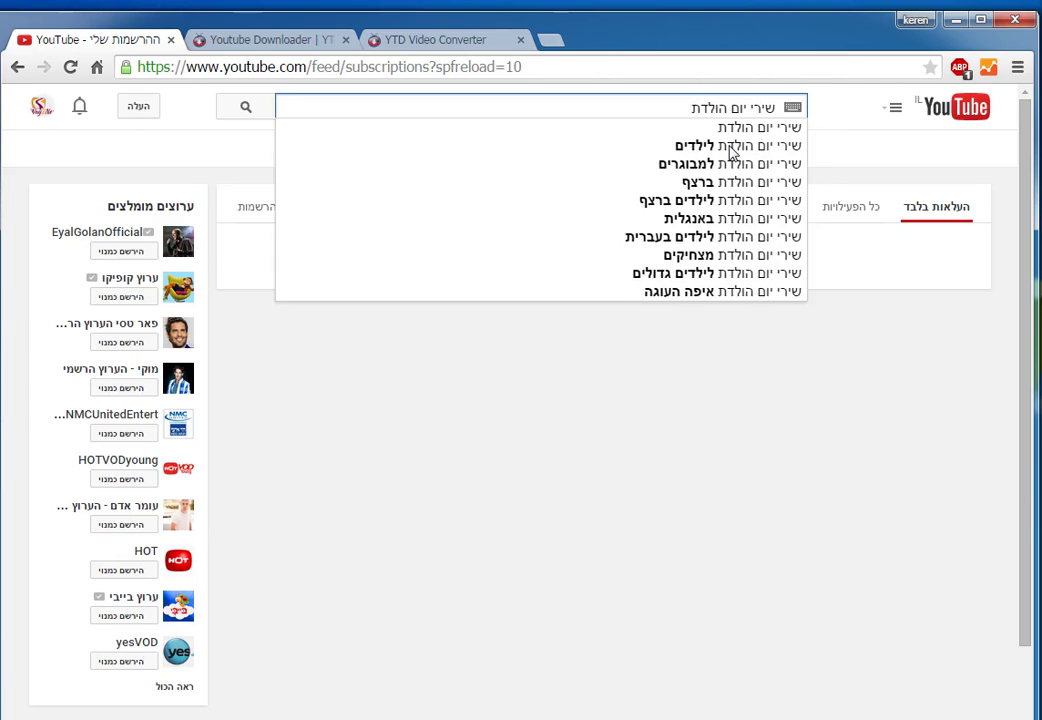
key(Return)
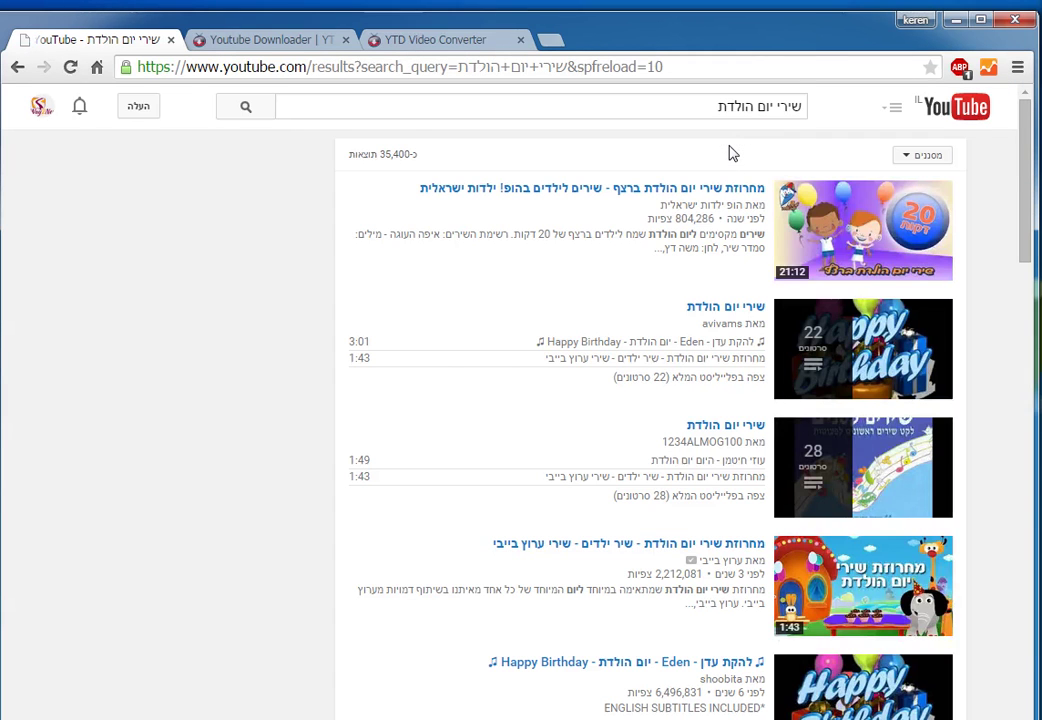
Step: Open the video "מחרוזת שירי יום הולדת - שיר ילדים - שירי ערוץ בייבי" from the results and pause it
click(682, 154)
click(1024, 295)
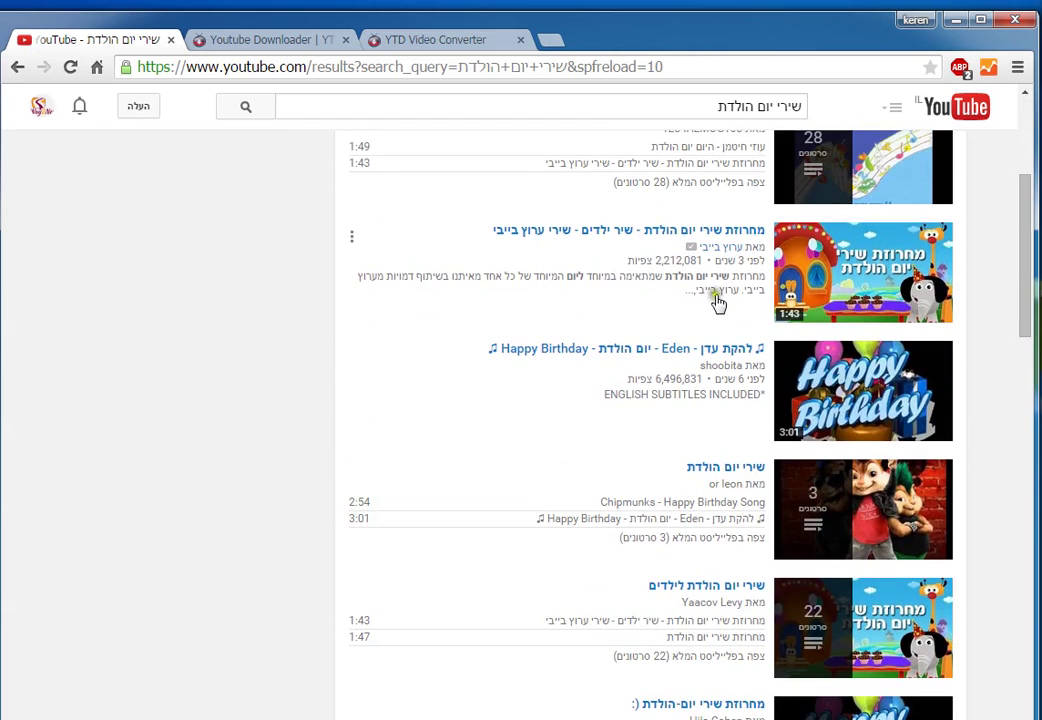
click(618, 232)
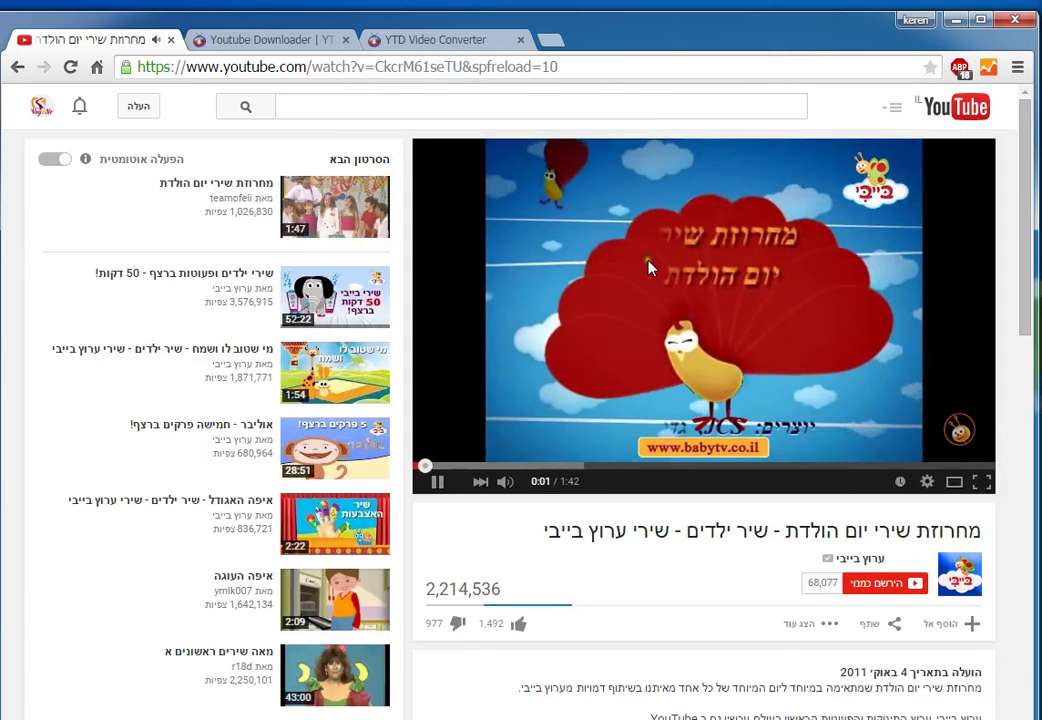
click(760, 330)
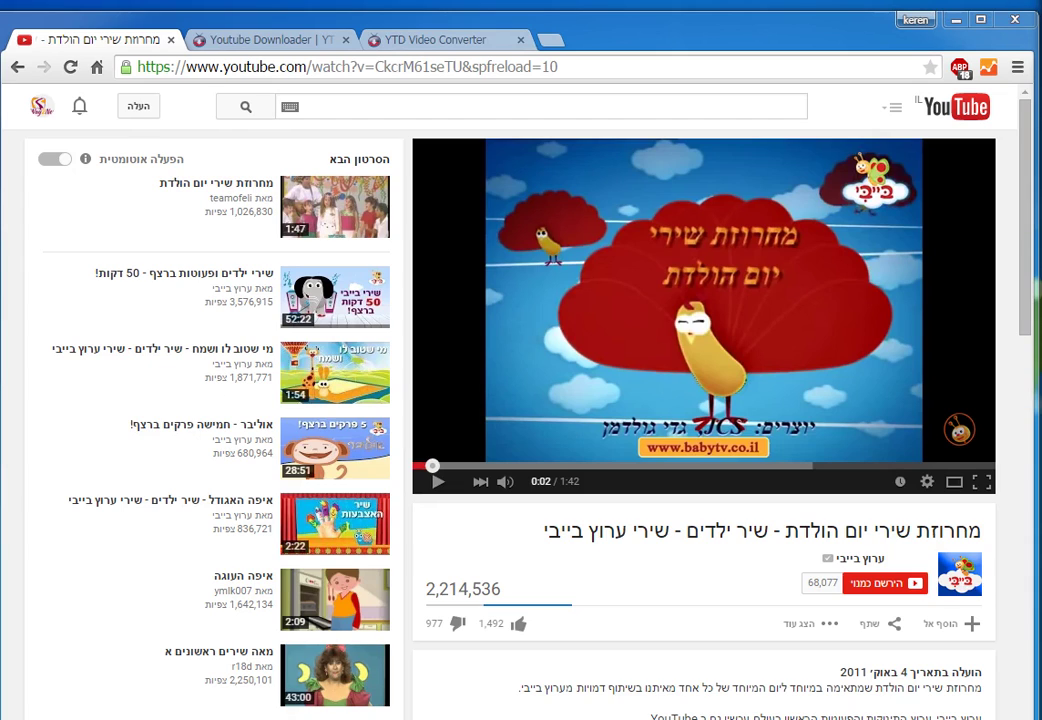
Step: Copy the full web address of the paused birthday songs video
drag(557, 66, 118, 66)
right_click(205, 67)
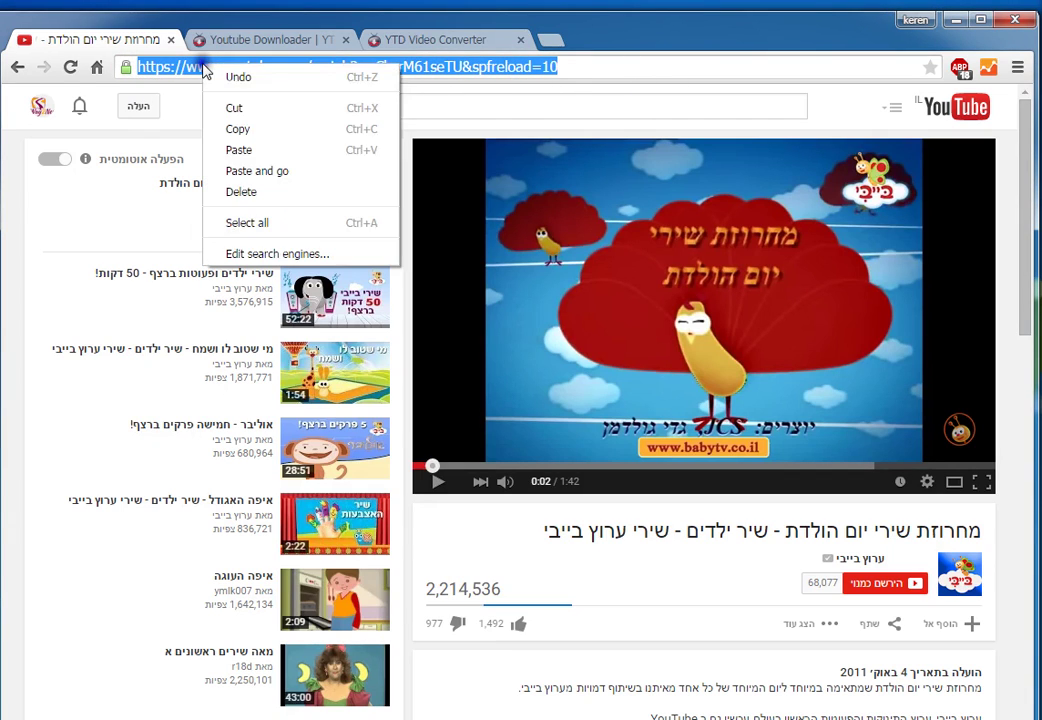
click(250, 135)
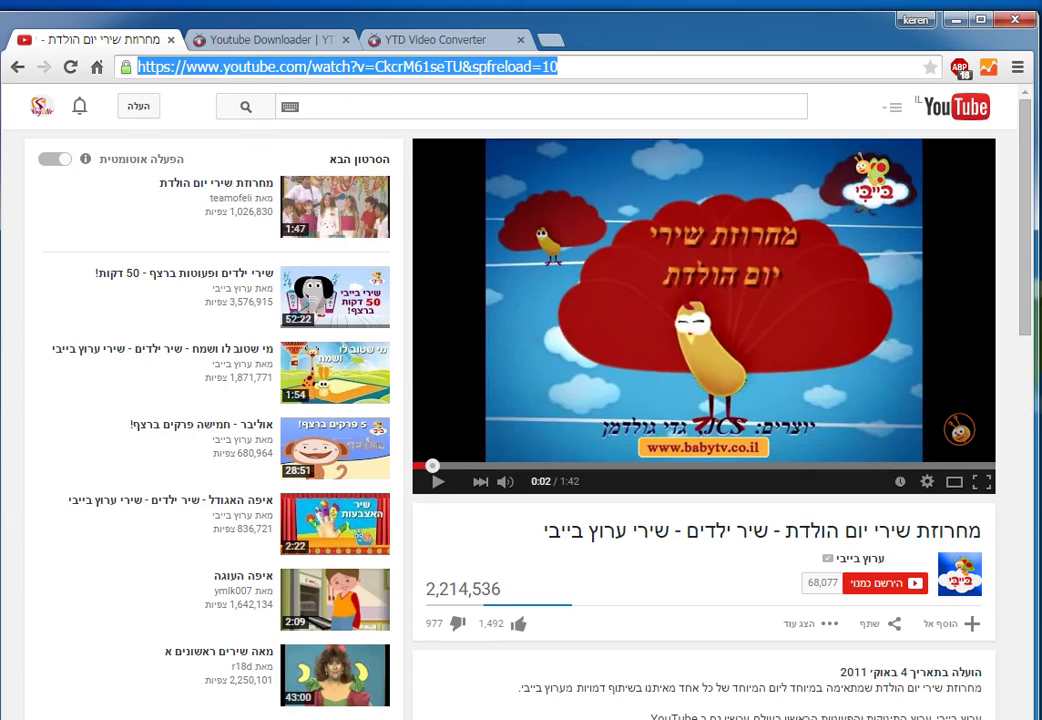
Step: Switch to YTD Video Downloader, paste the copied video URL, and choose Best Available as the download quality
key(alt+Tab)
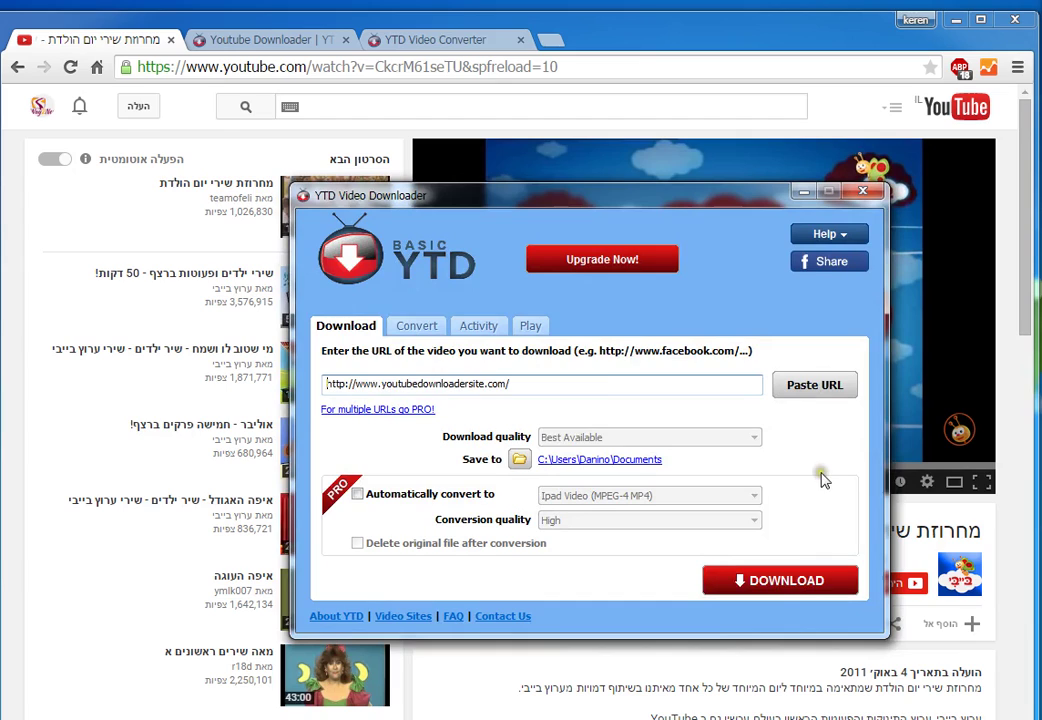
click(815, 385)
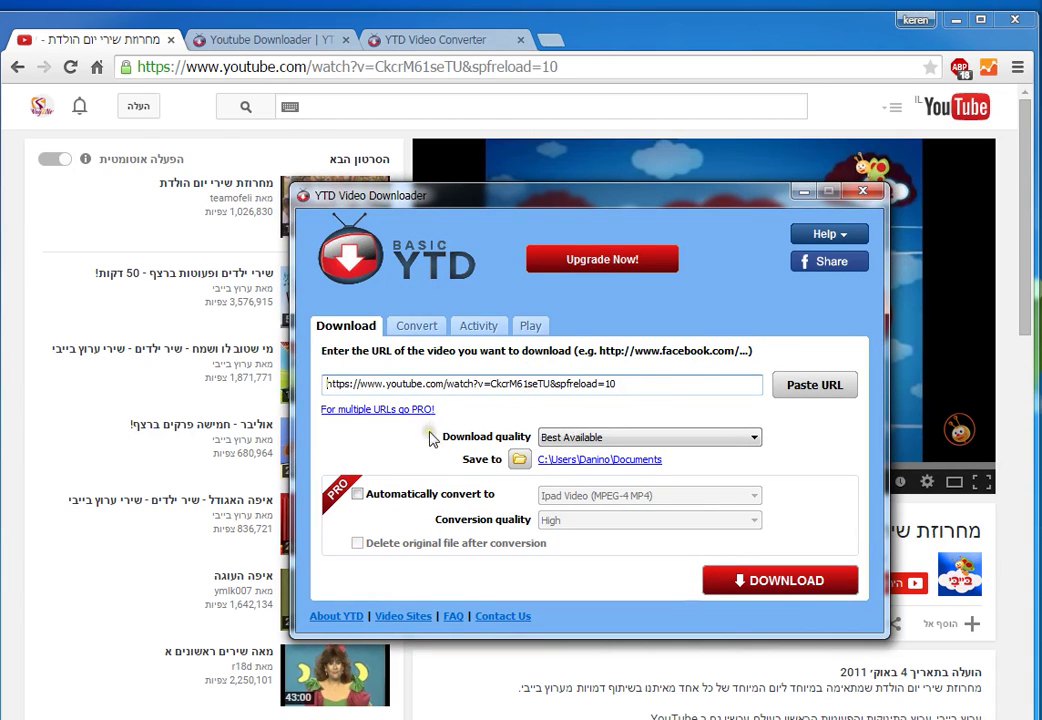
click(754, 439)
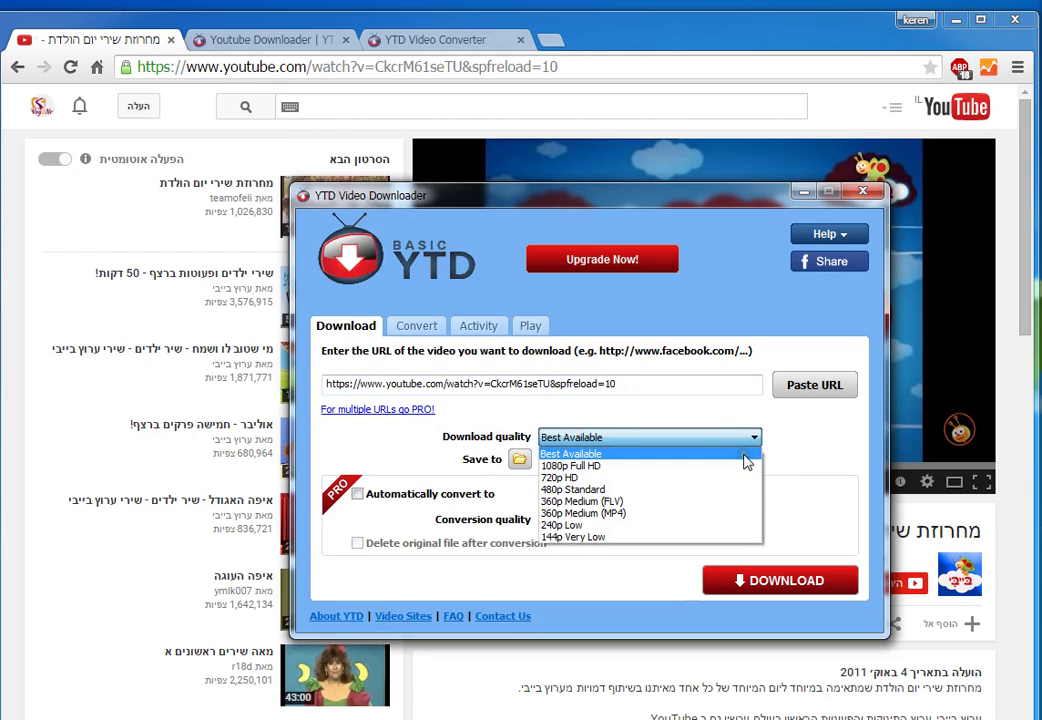
click(745, 456)
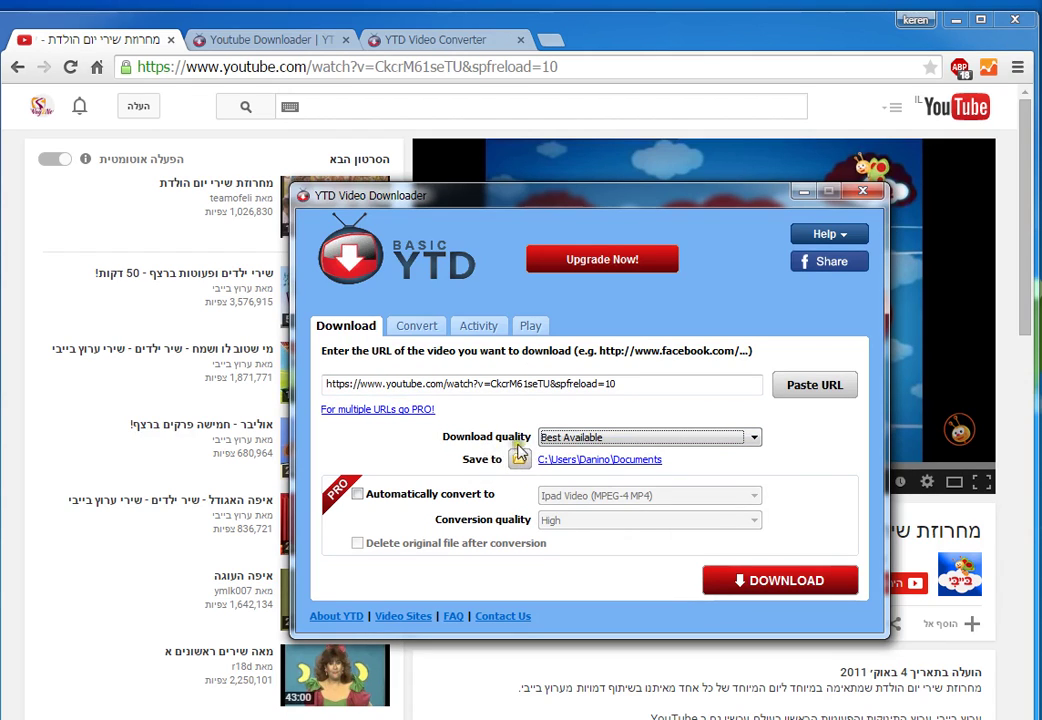
Step: Open the downloader's Documents save folder, view the Videos library in Explorer, and return to the downloader
click(598, 462)
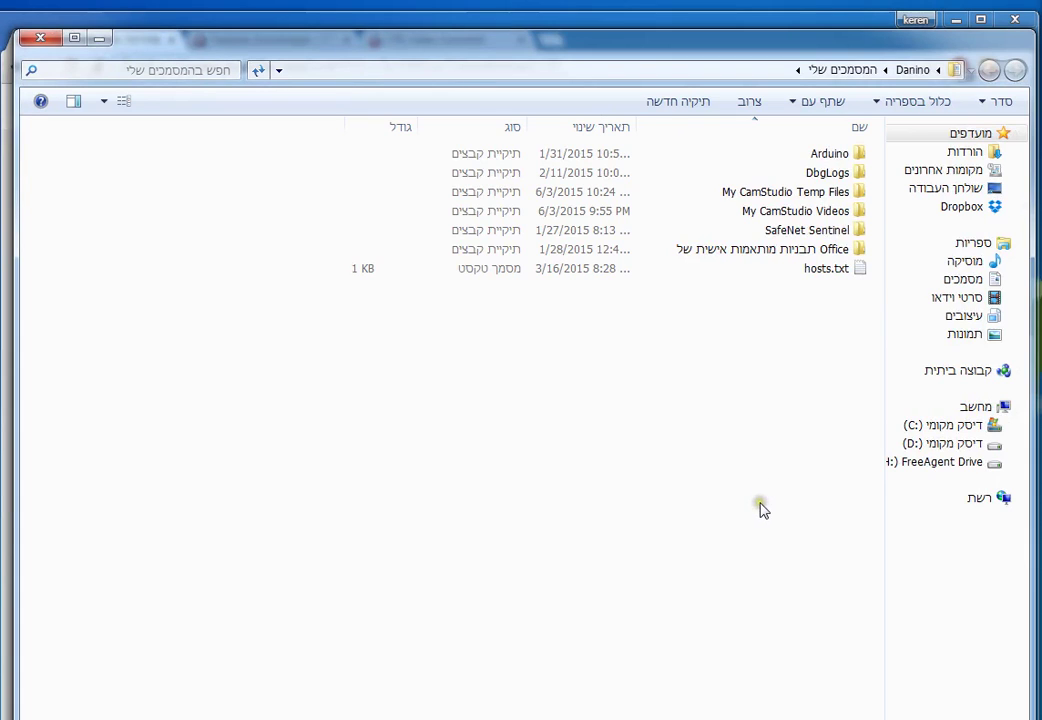
click(955, 298)
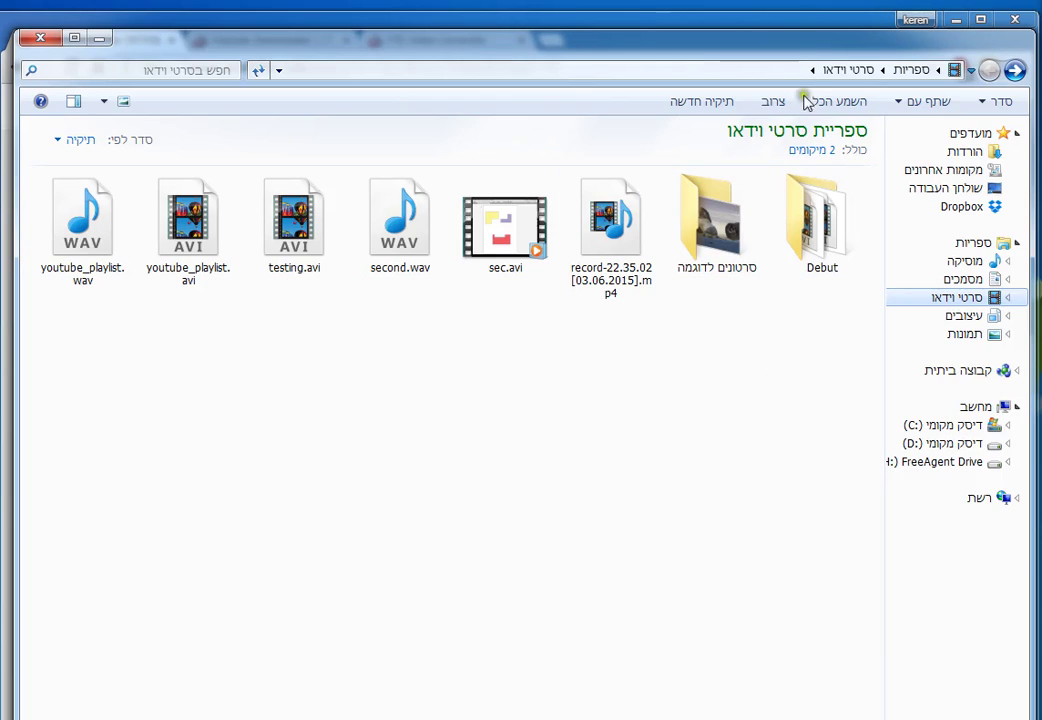
drag(812, 51, 1041, 155)
drag(670, 193, 703, 90)
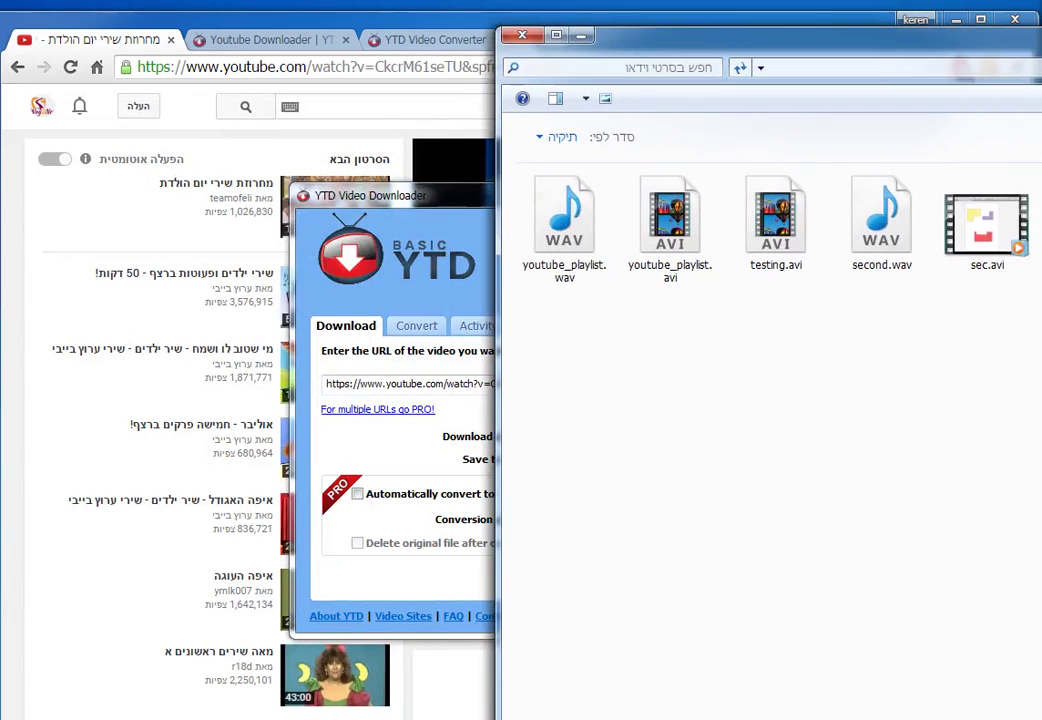
drag(590, 38, 788, 86)
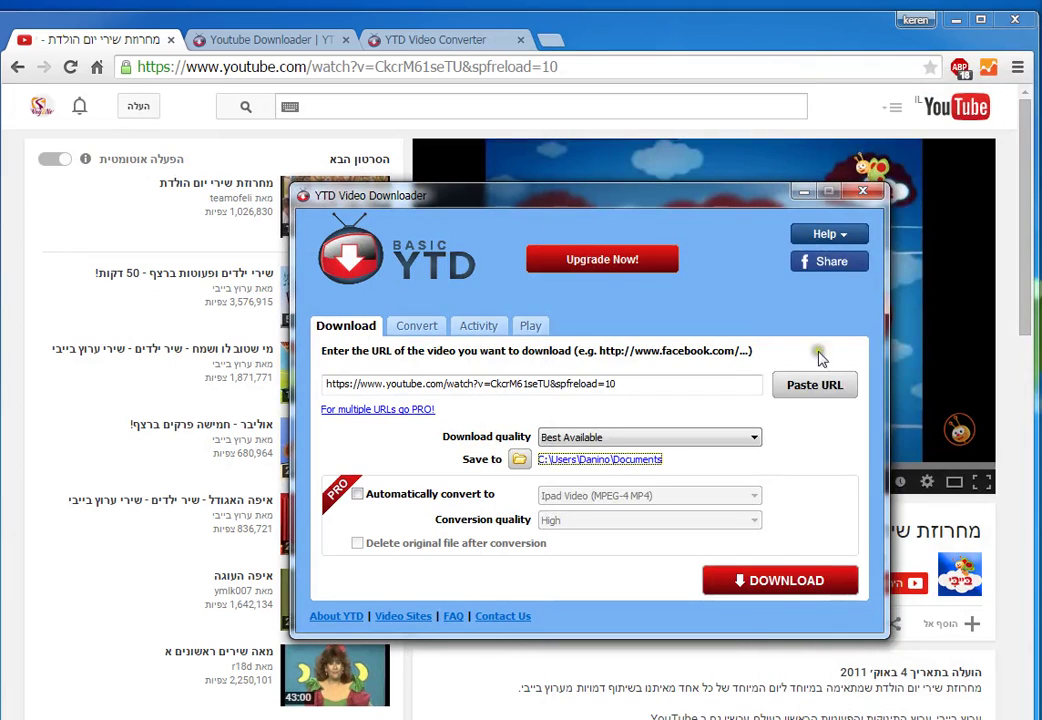
Step: Bring up the save folder's Explorer window, move it aside and minimize it to get back to the downloader
click(567, 461)
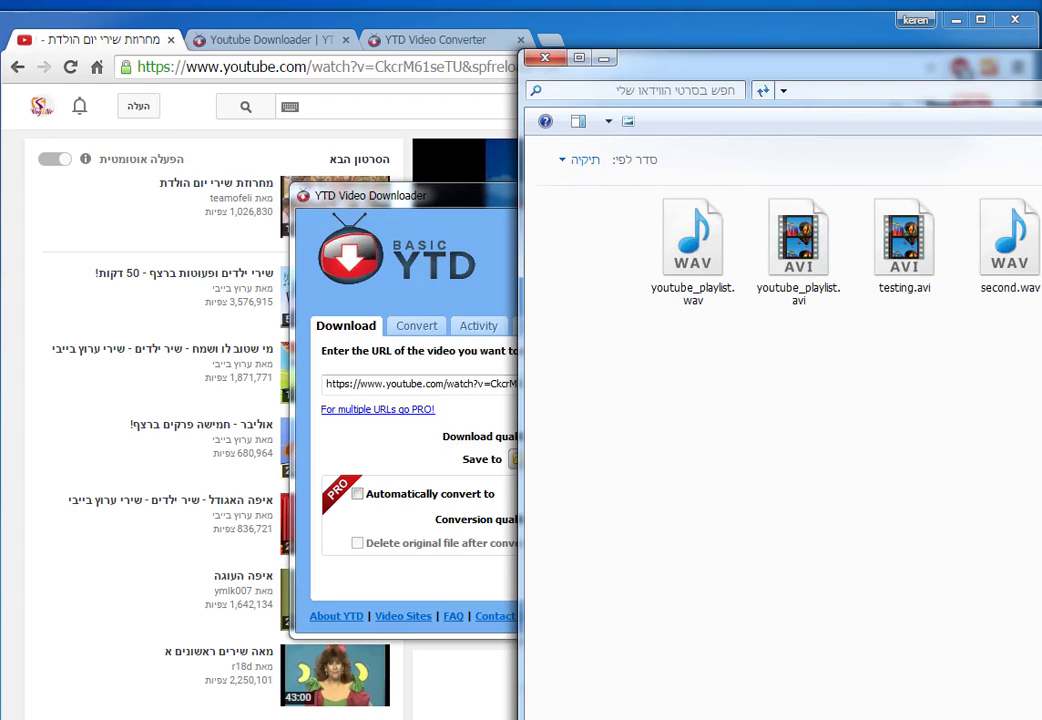
drag(905, 68, 1041, 37)
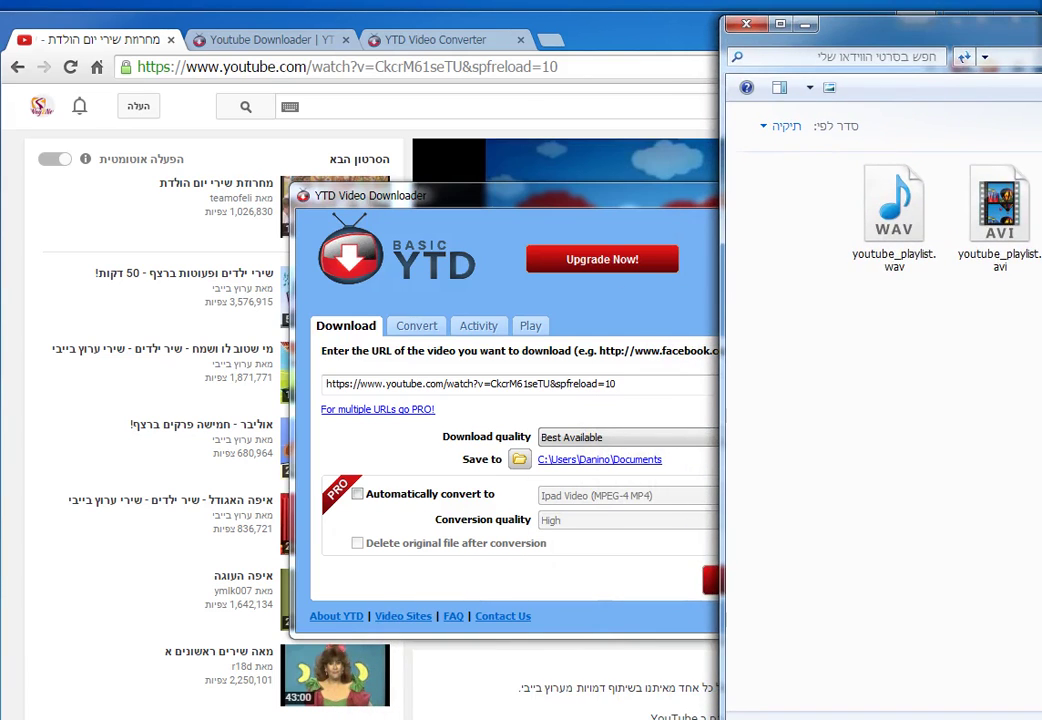
click(806, 26)
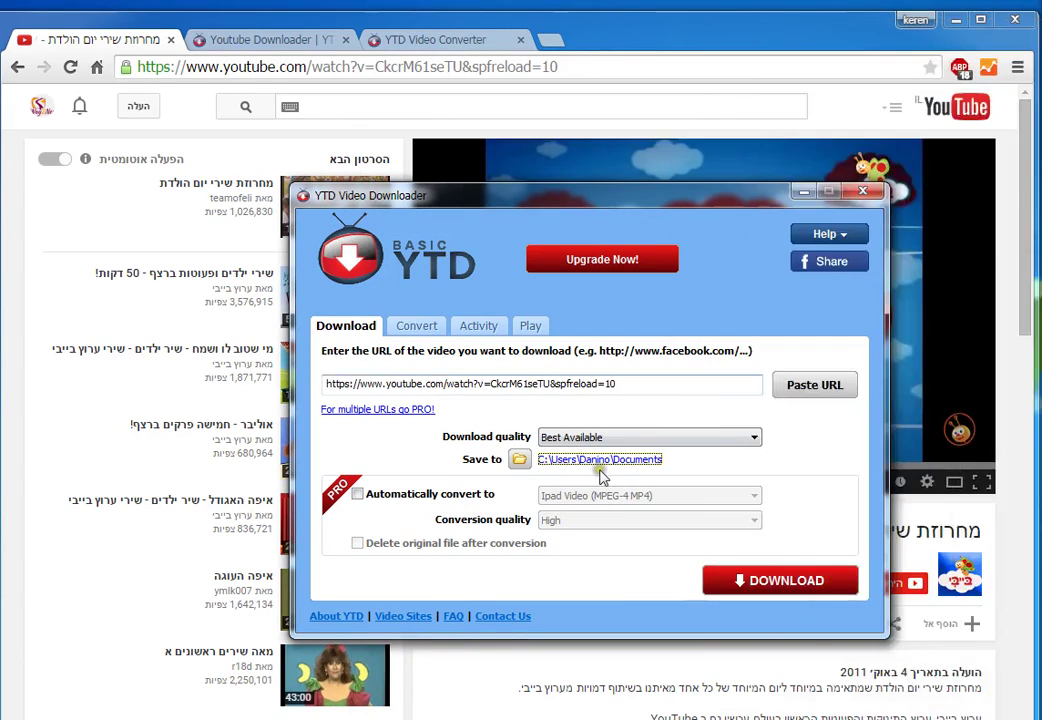
Step: Set the save location to the סרטי הווידאו שלי folder in the סרטי וידאו library and download the video
click(520, 460)
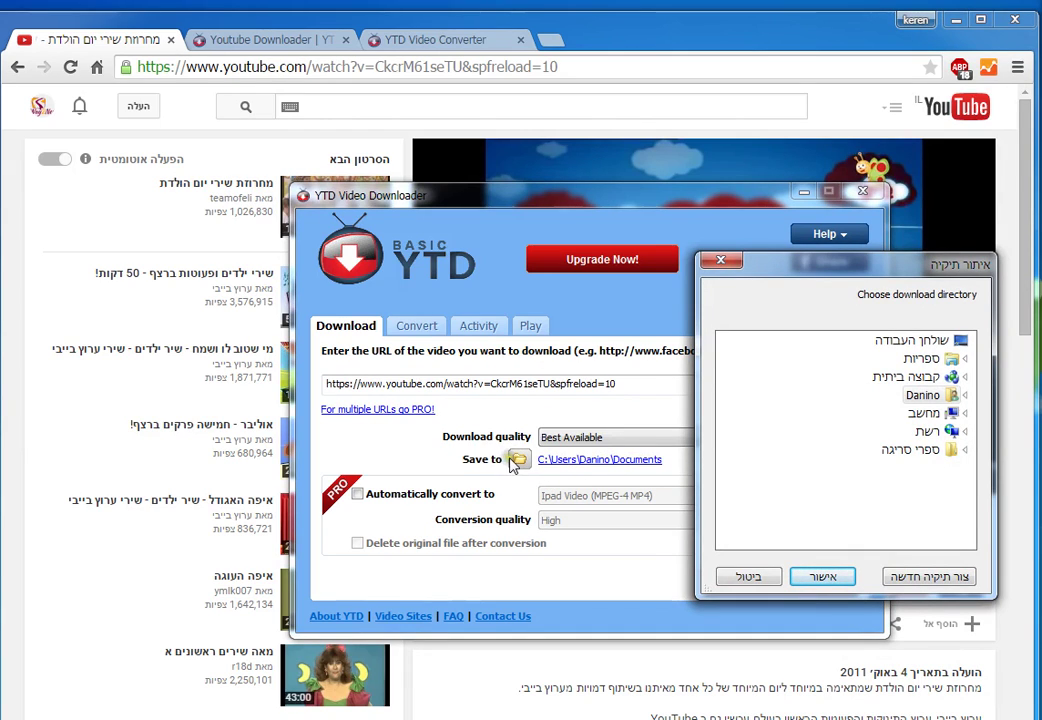
click(963, 360)
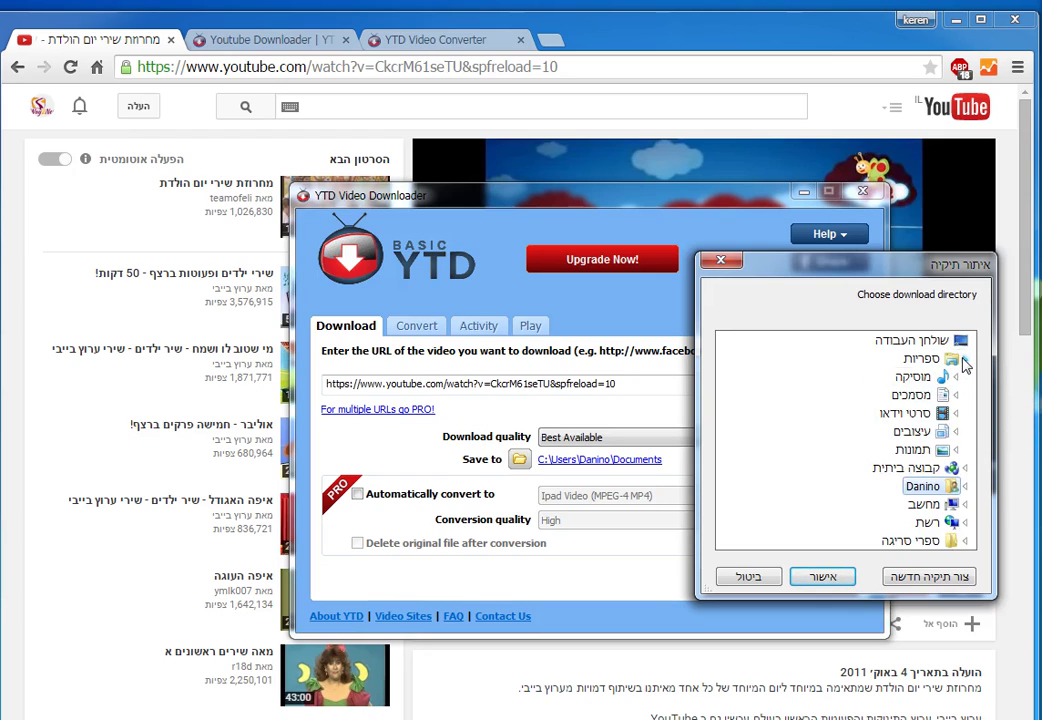
click(917, 415)
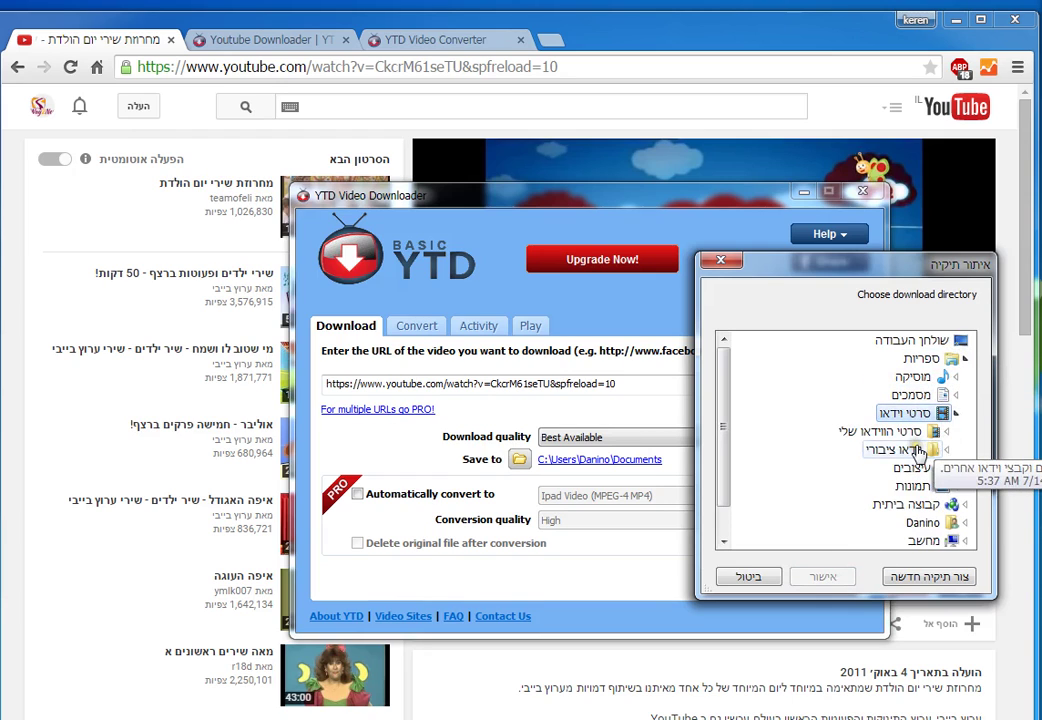
click(905, 432)
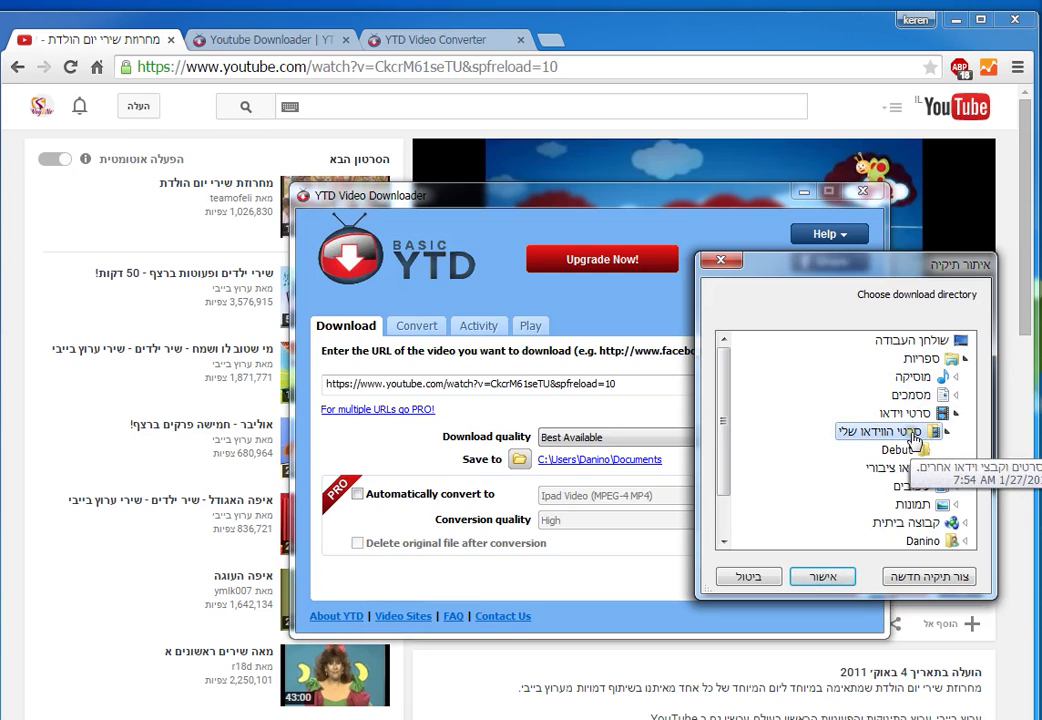
click(837, 578)
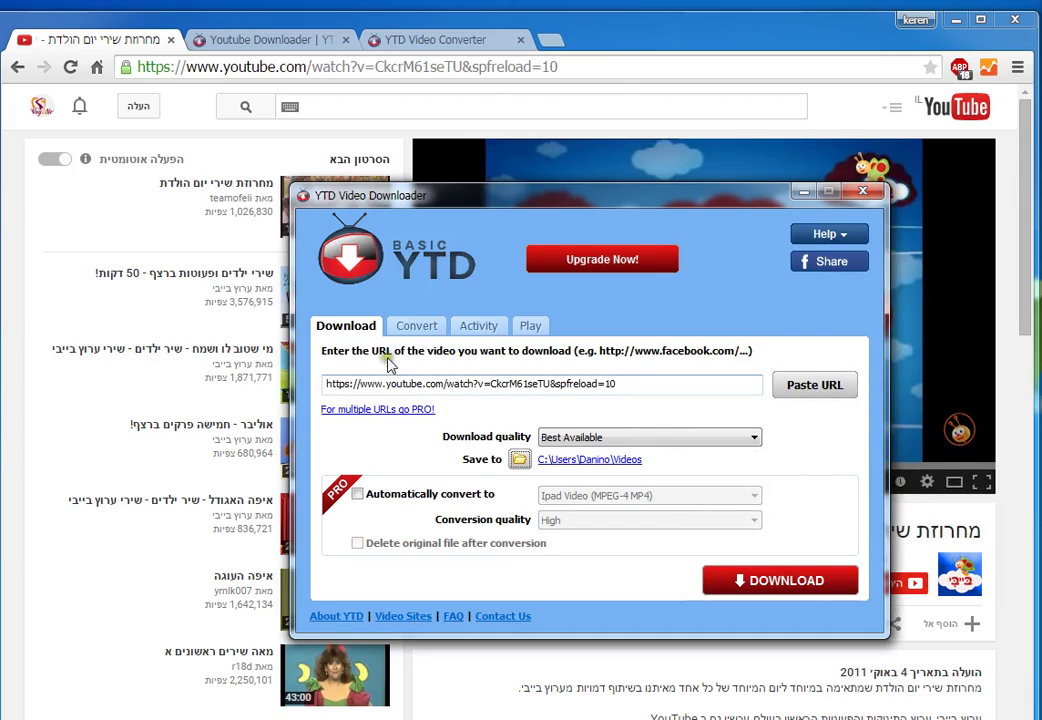
click(760, 585)
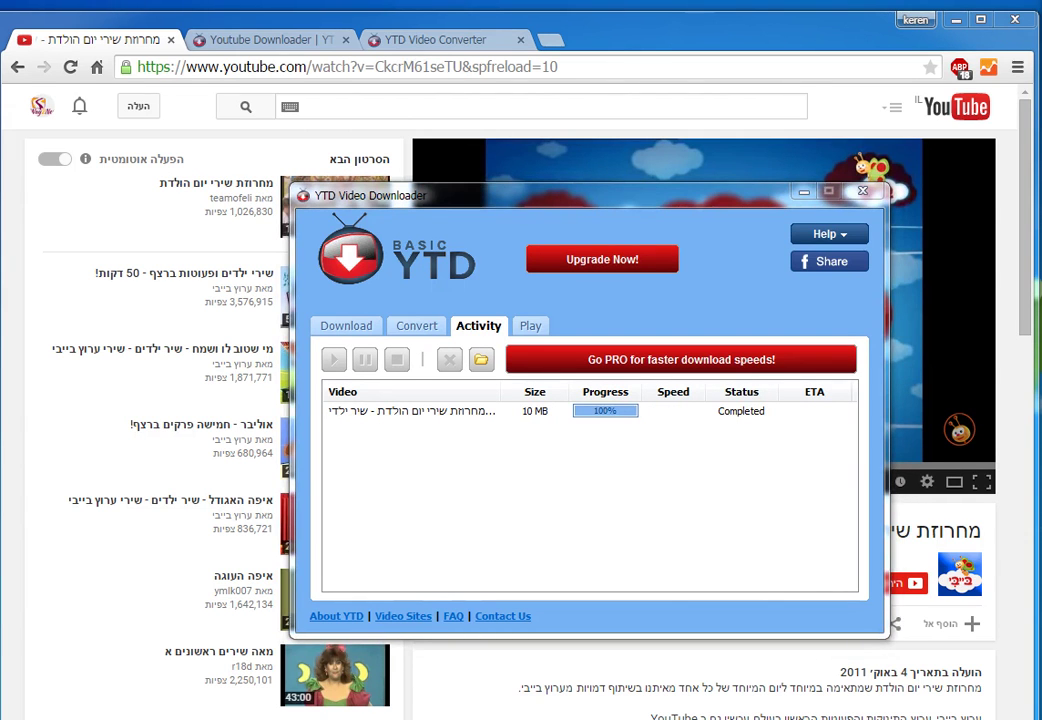
Step: Check the downloaded birthday songs MP4 in the videos folder by playing it briefly, and return to the downloader
key(alt+Tab)
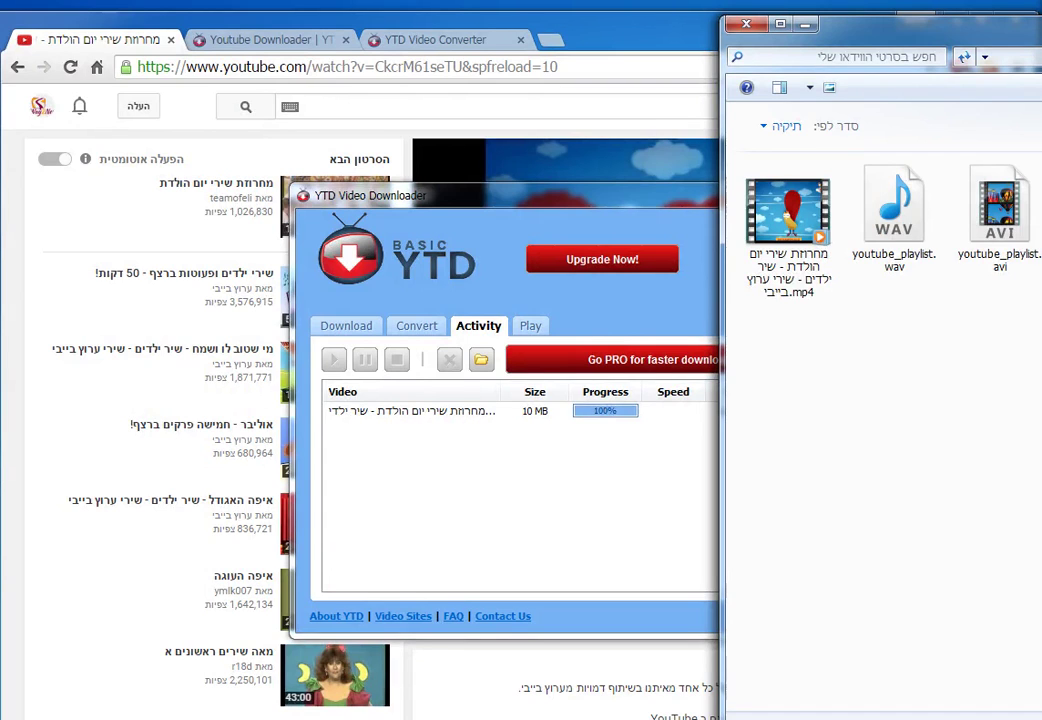
click(788, 230)
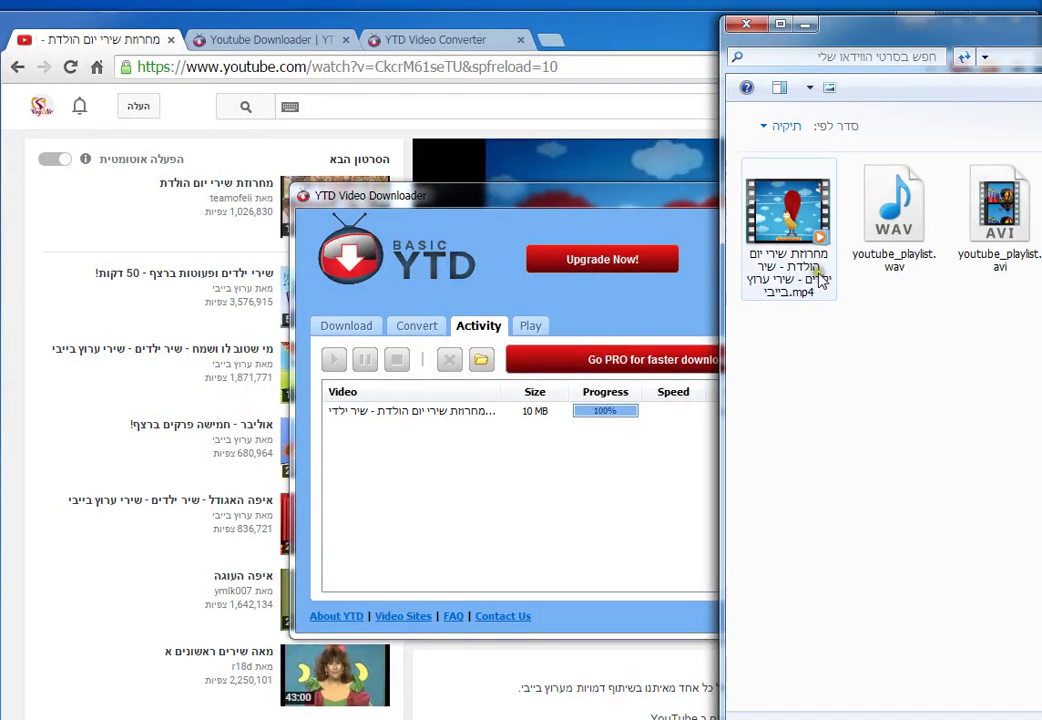
drag(1012, 52, 295, 52)
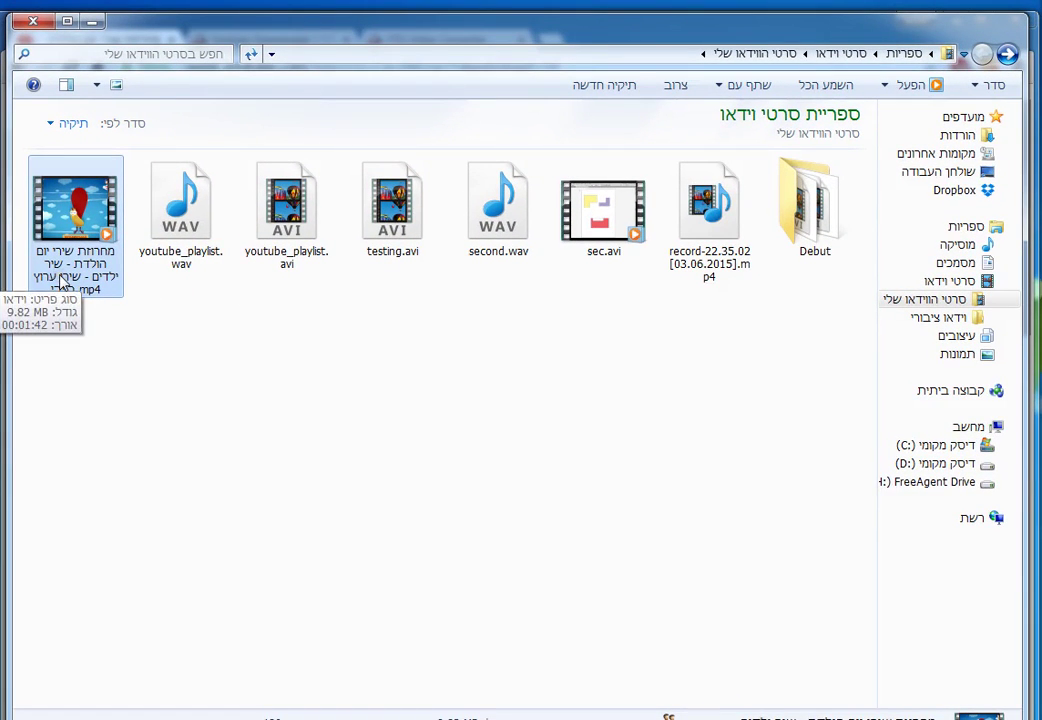
double_click(46, 175)
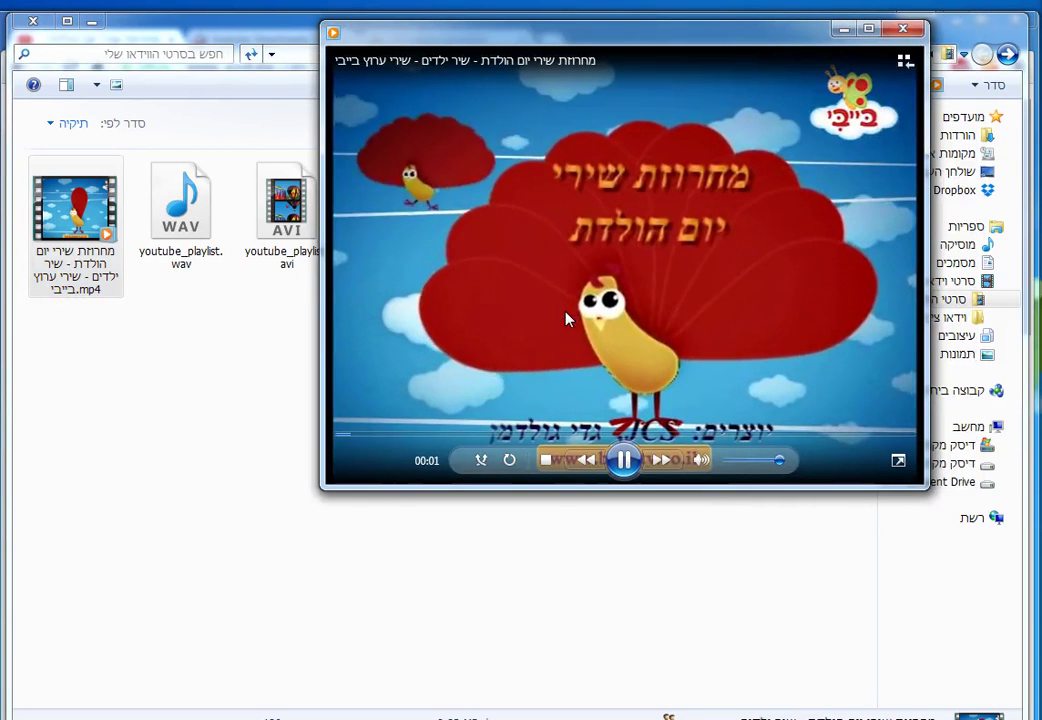
click(623, 459)
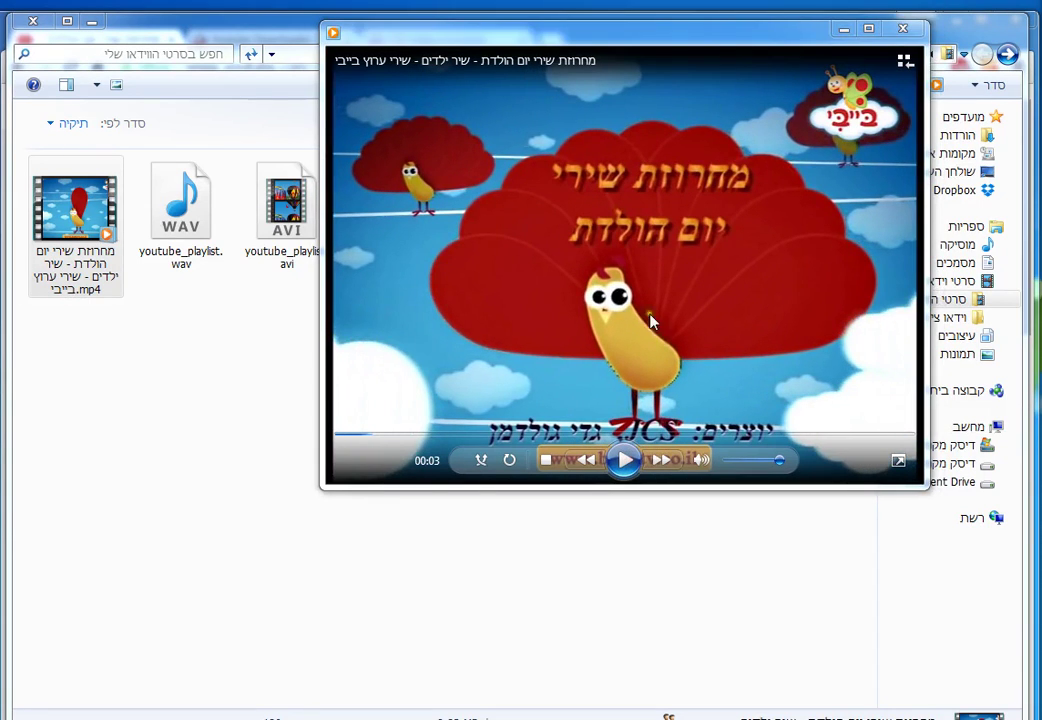
click(904, 29)
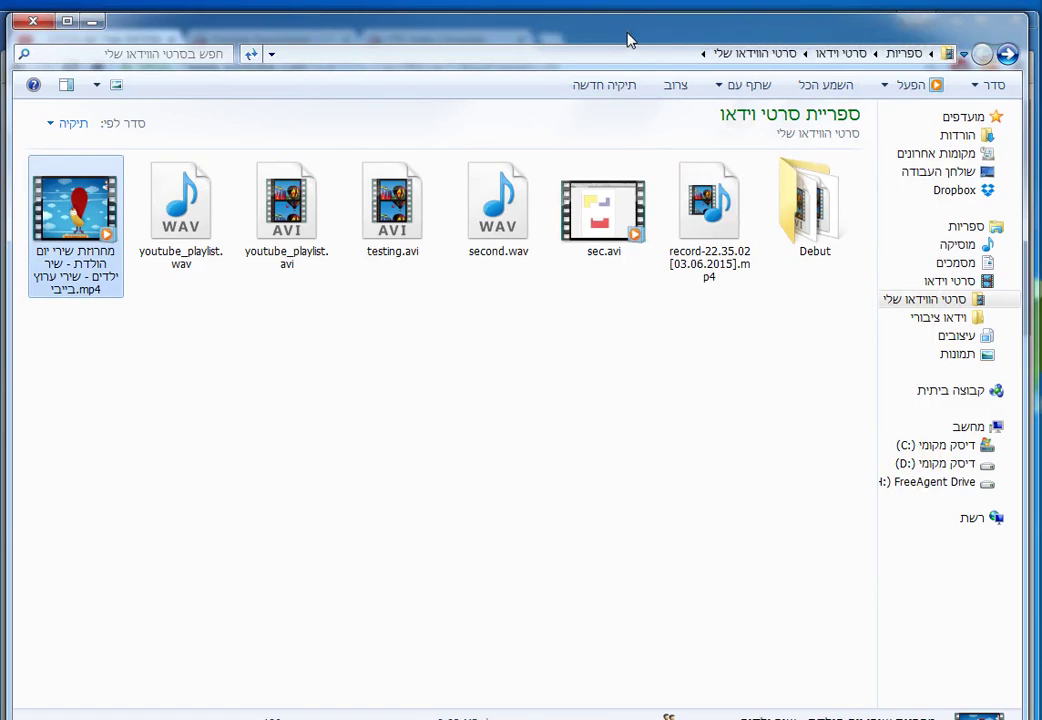
drag(628, 40, 1041, 46)
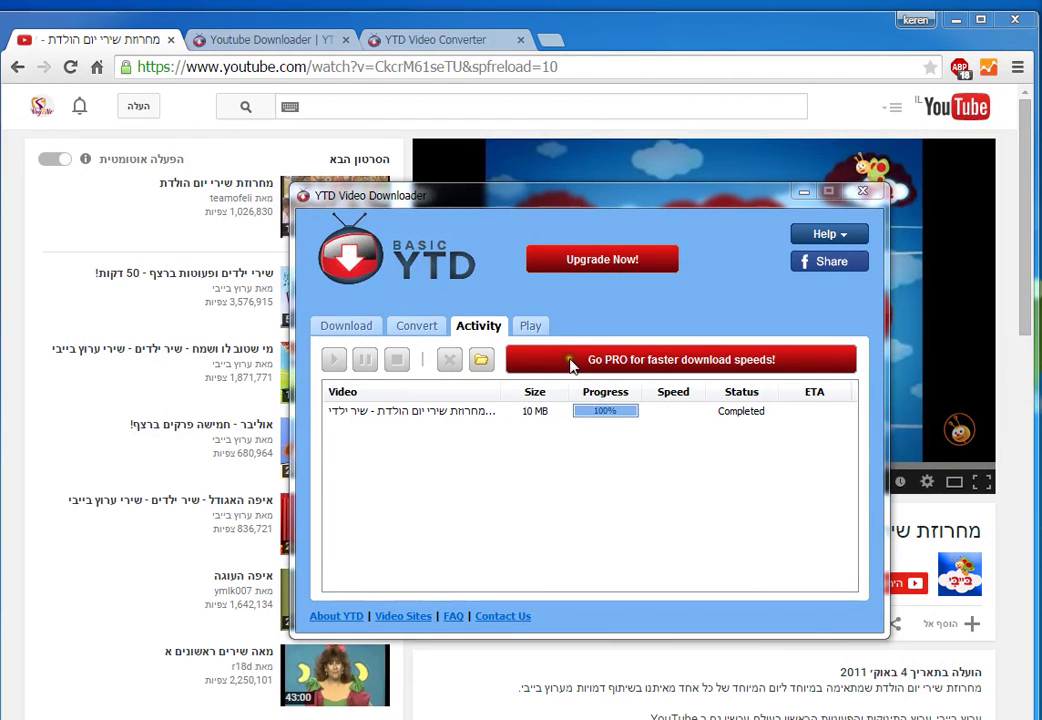
Step: Load the downloaded birthday songs MP4 from the סרטי וידאו library as the video file for conversion
click(416, 333)
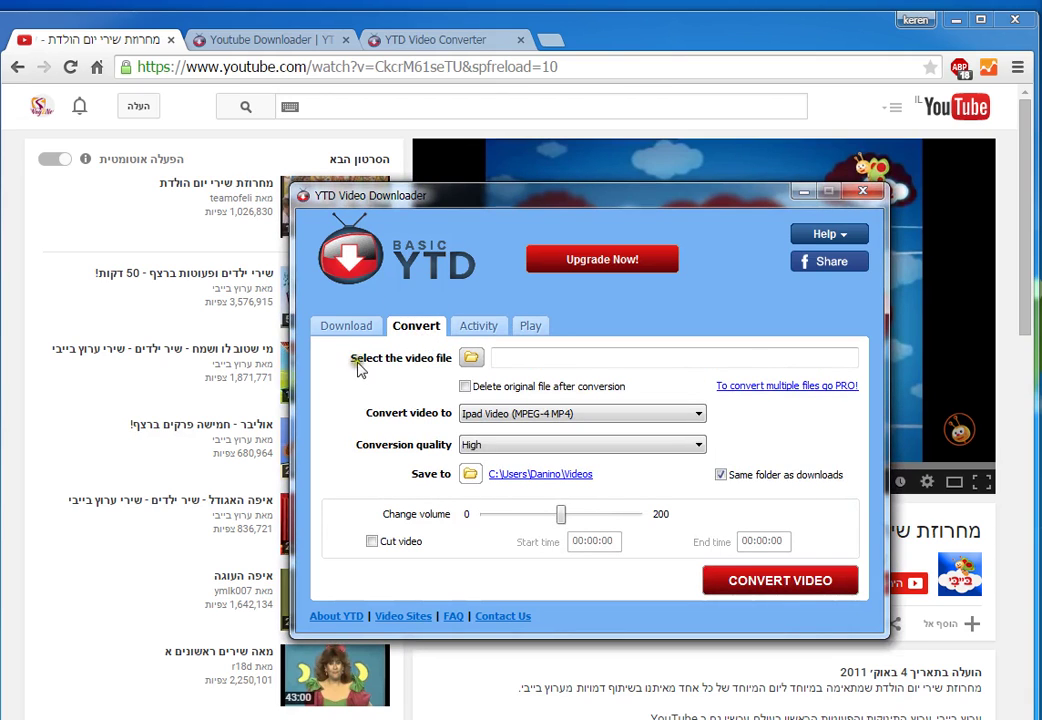
click(472, 360)
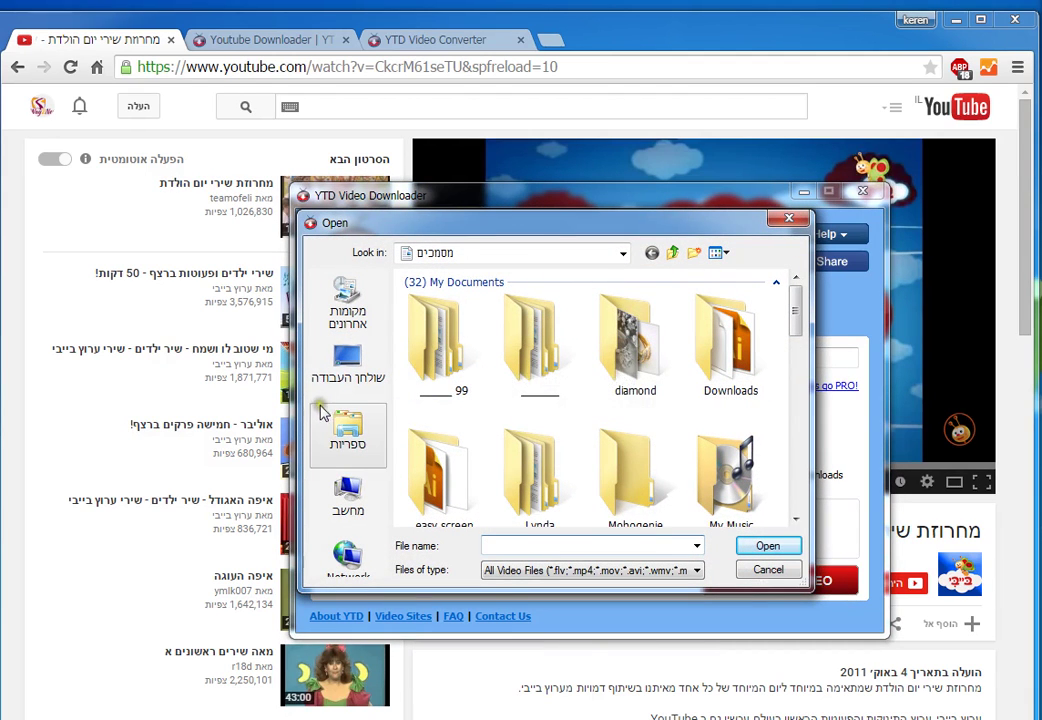
click(342, 428)
double_click(458, 352)
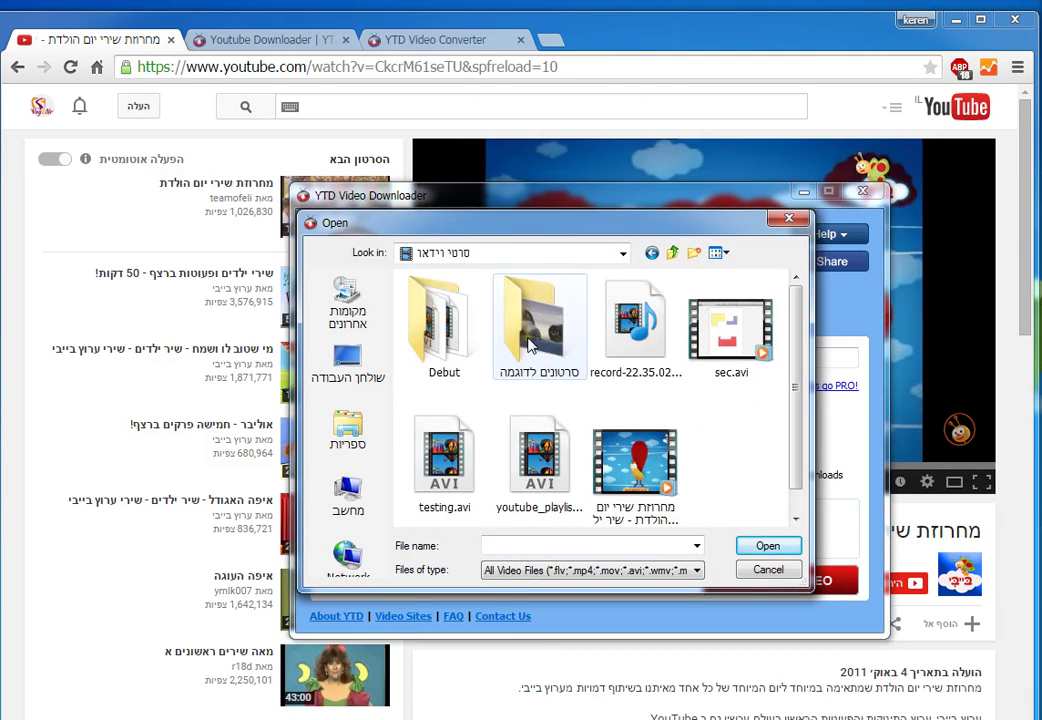
scroll(798, 353, down, 1)
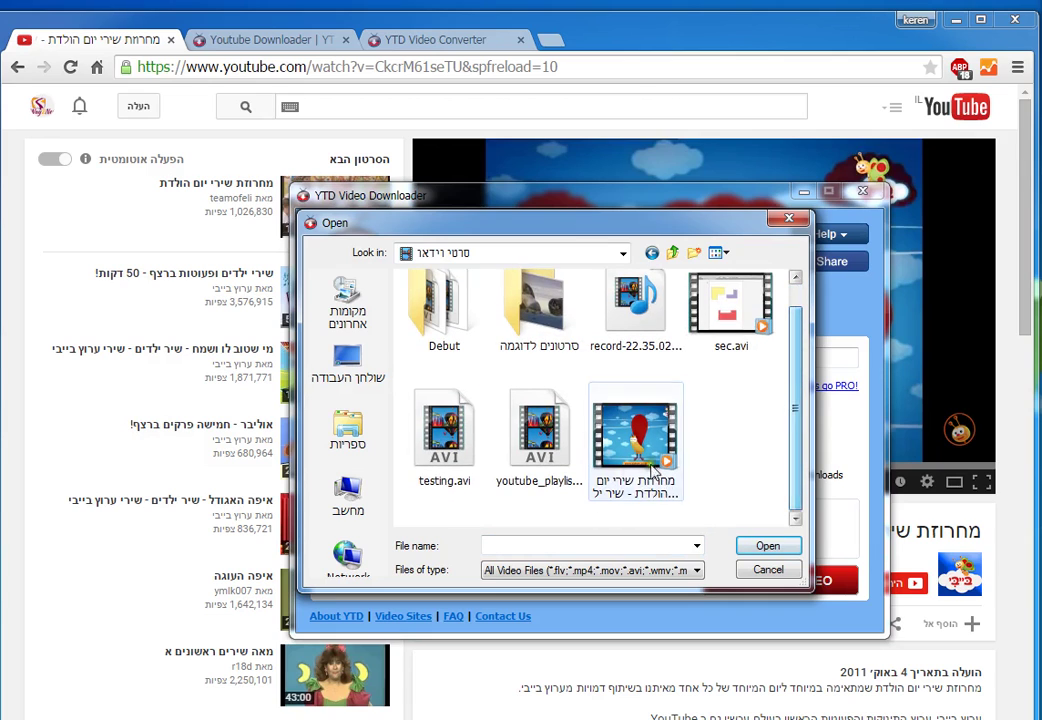
click(633, 478)
click(766, 546)
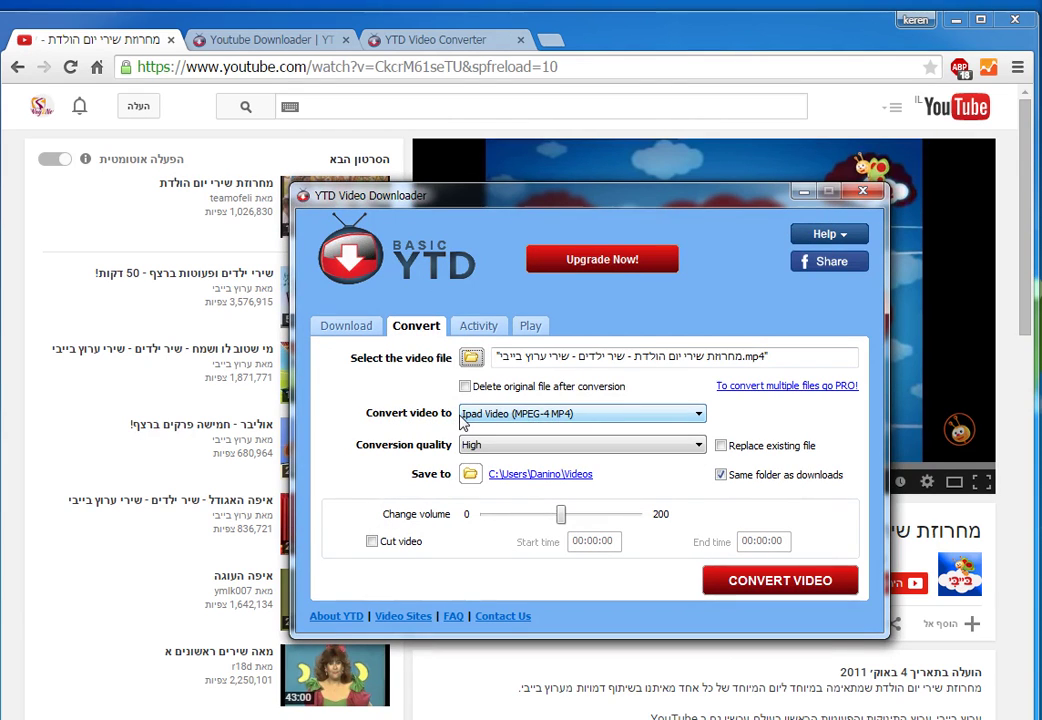
Step: Convert the loaded video to MPEG Audio Layer 3 (MP3)
click(599, 416)
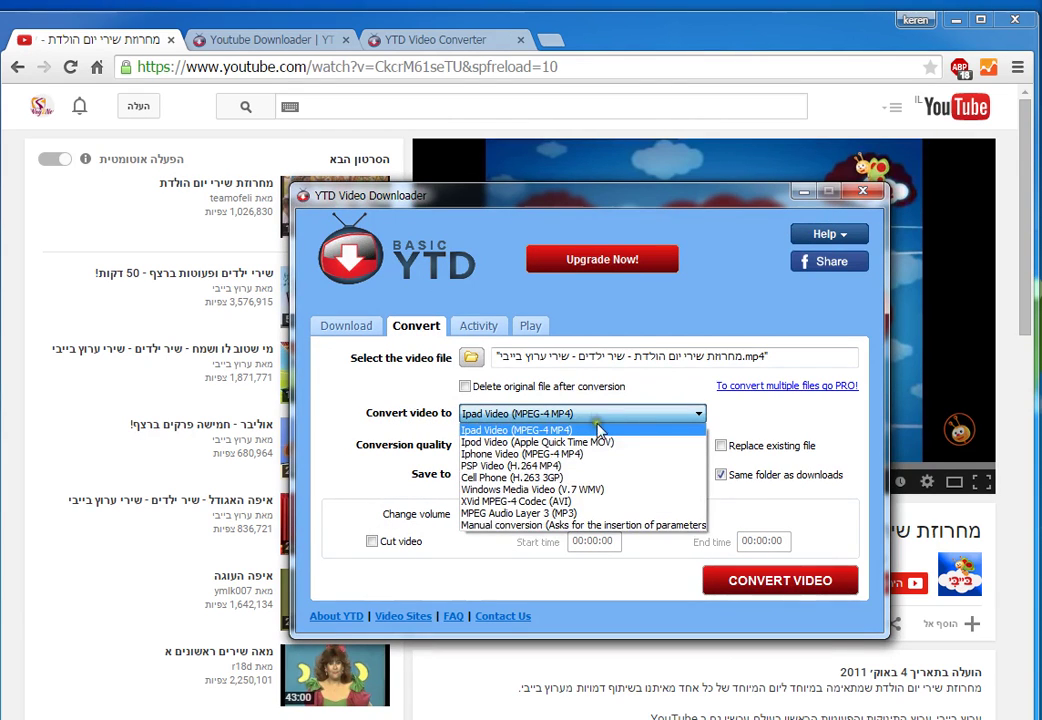
click(567, 520)
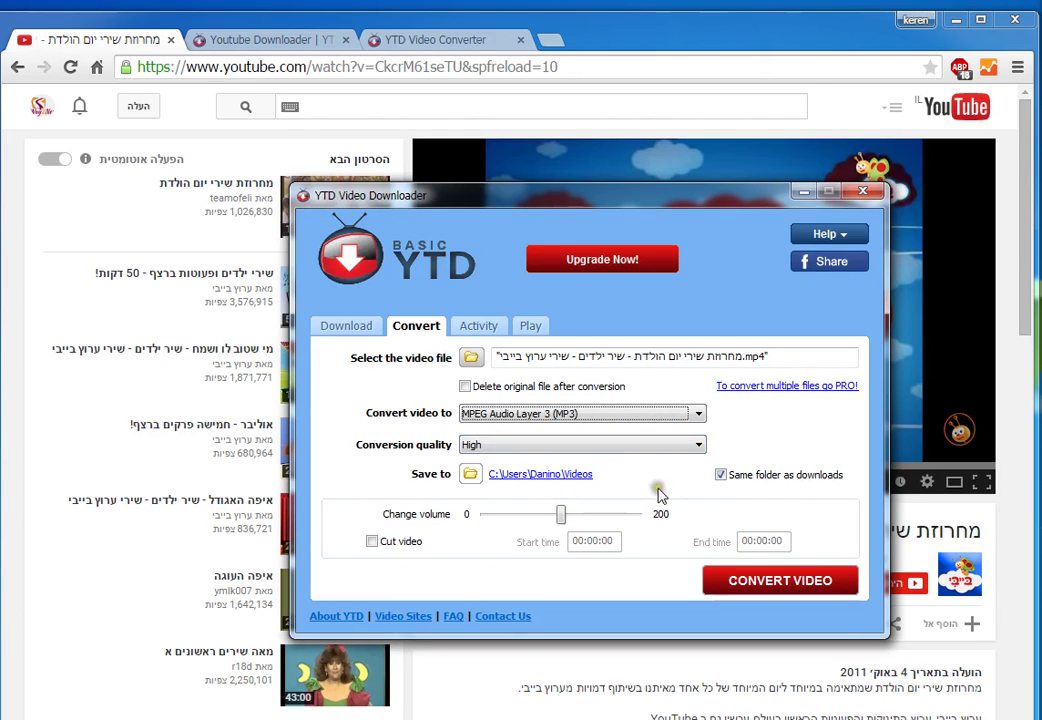
click(763, 582)
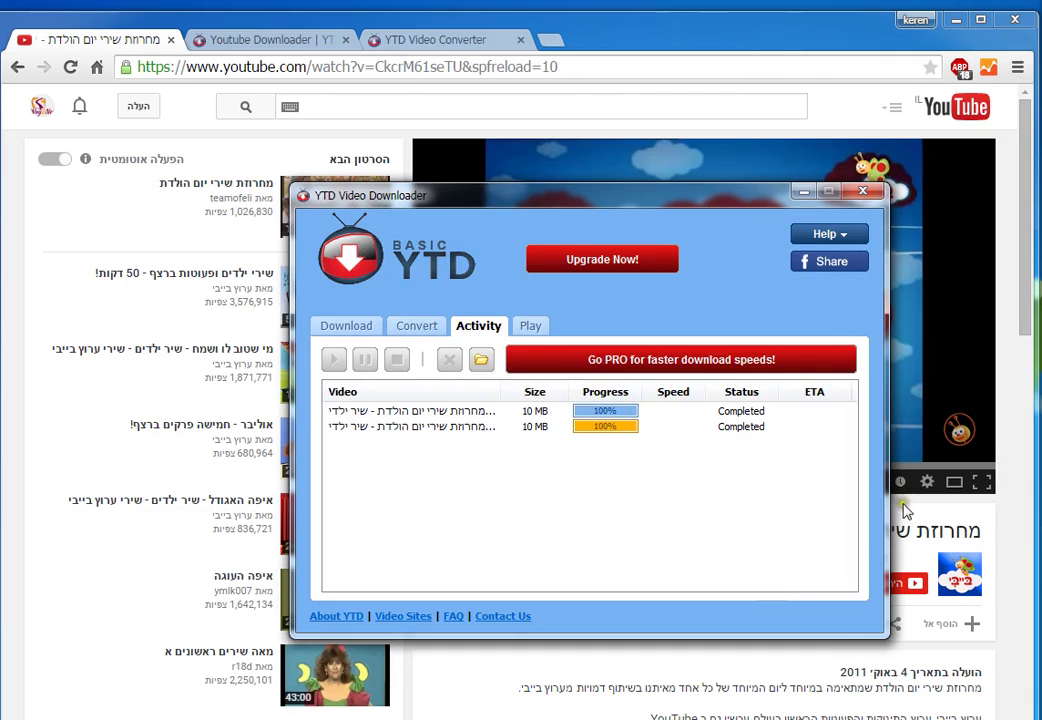
Step: Locate the converted MP3 in the videos folder, move the Explorer window away and minimize the downloader
drag(1040, 44, 376, 35)
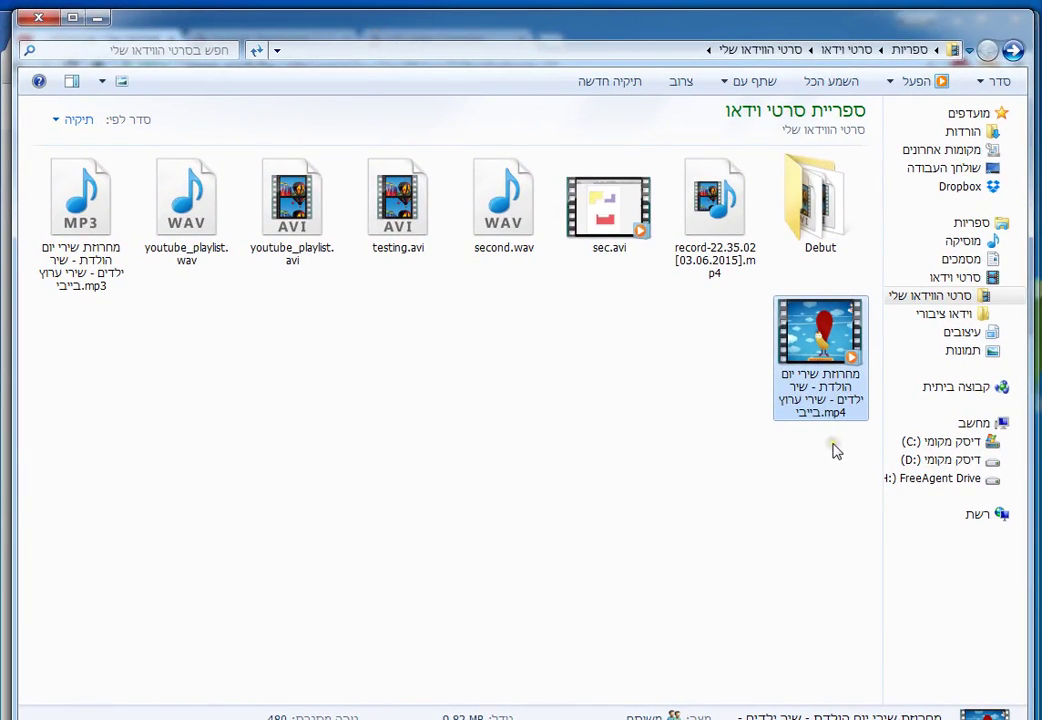
click(51, 206)
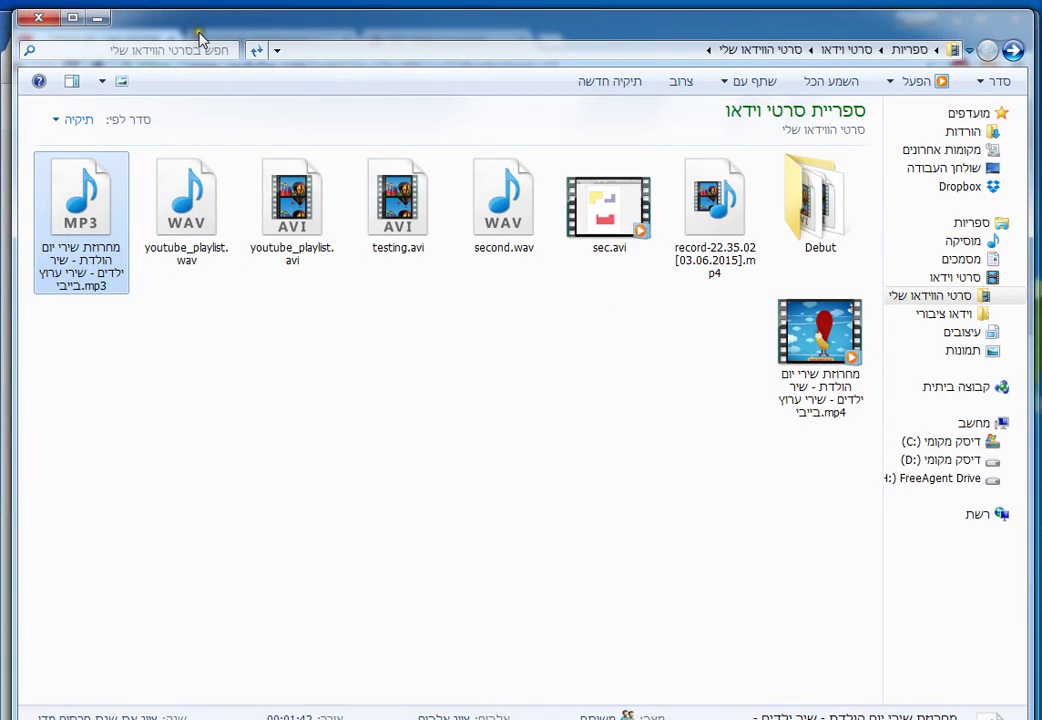
drag(180, 35, 1041, 40)
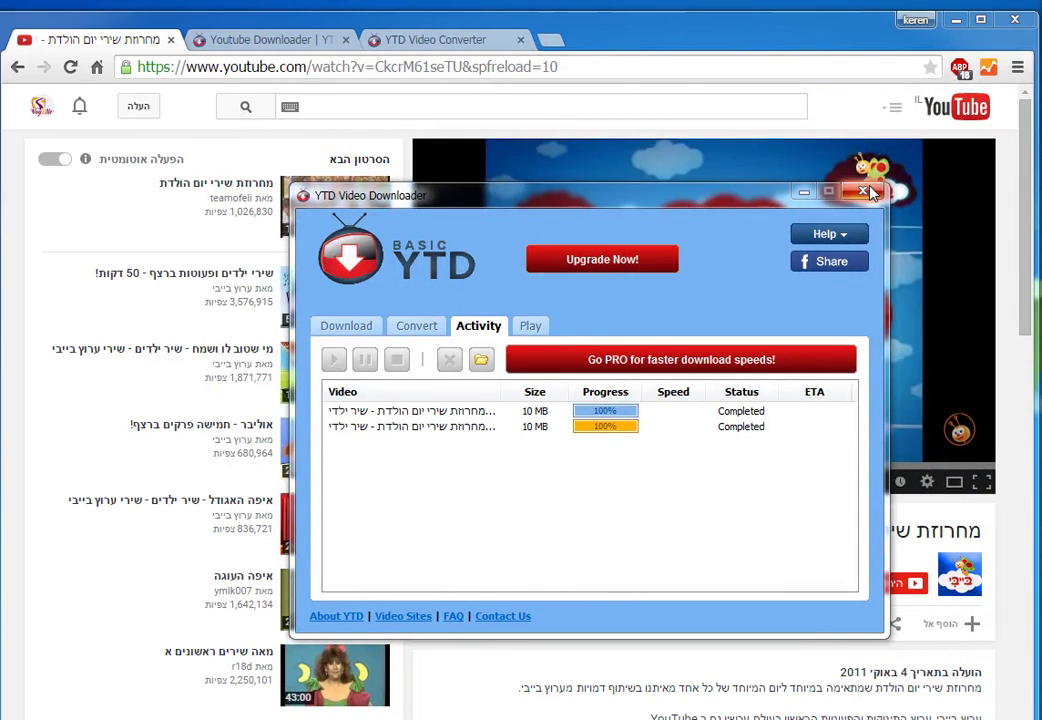
click(804, 192)
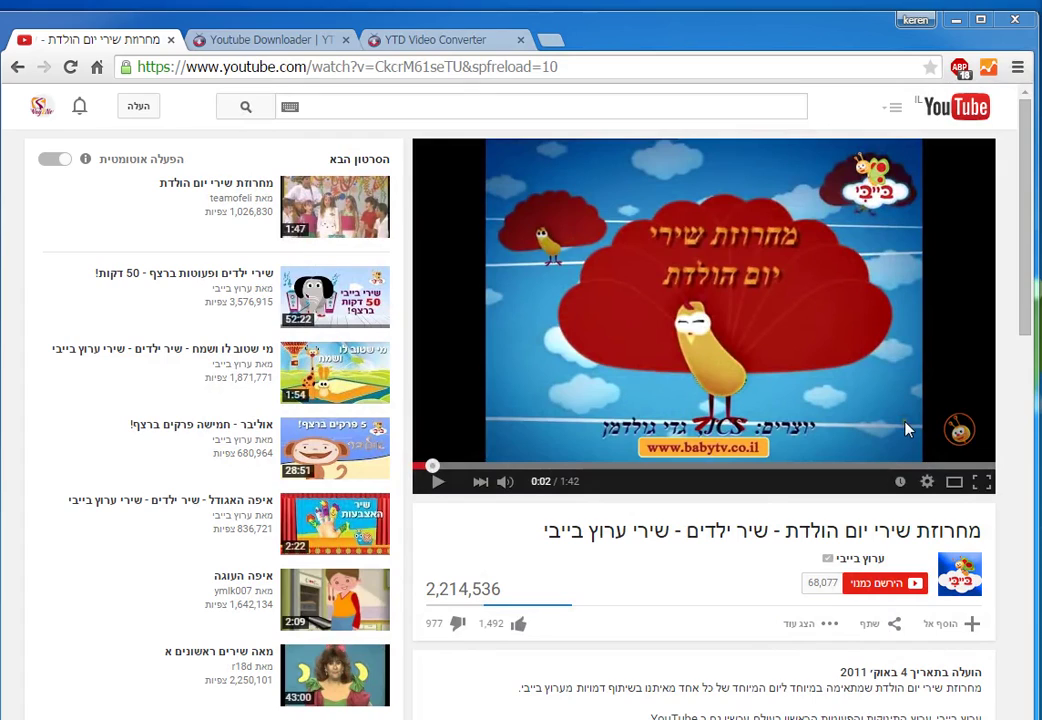